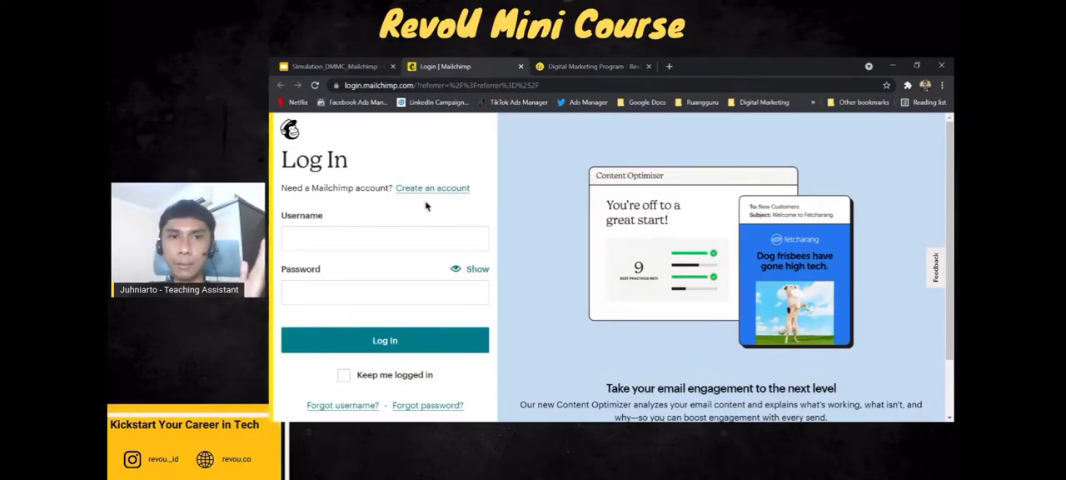
left_click(377, 60)
left_click(608, 342)
left_click(477, 60)
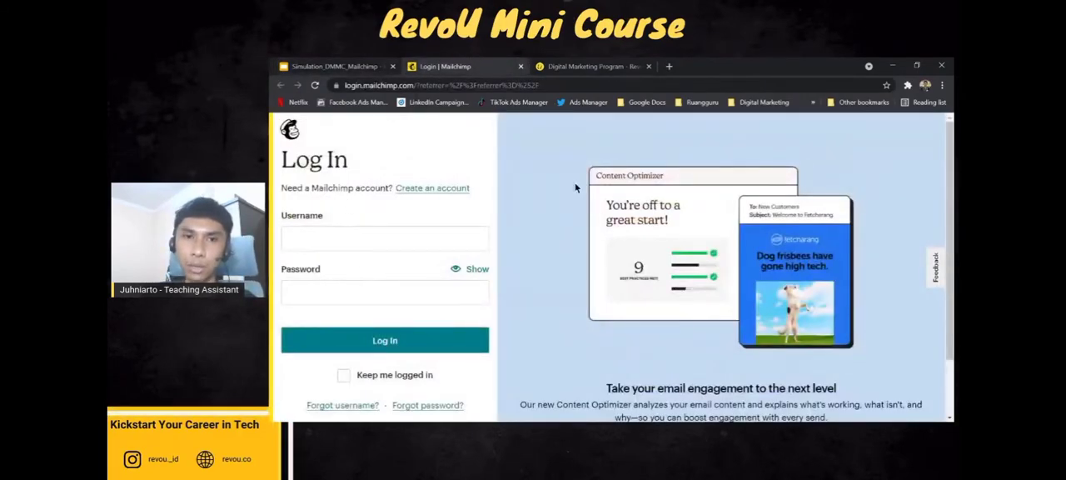
double_click(369, 86)
left_click(466, 157)
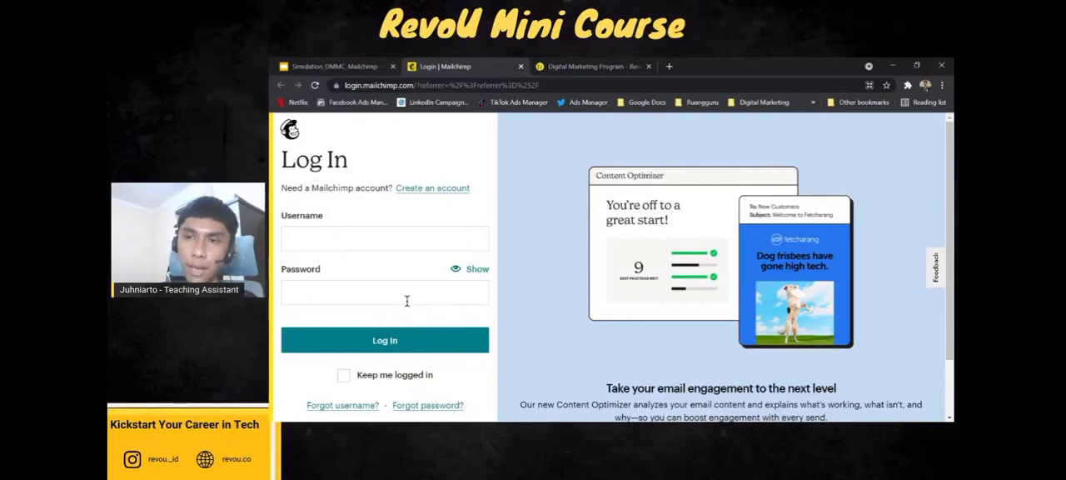
Open the account creation form from the Mailchimp login page.
scroll(406, 301, "down", 2)
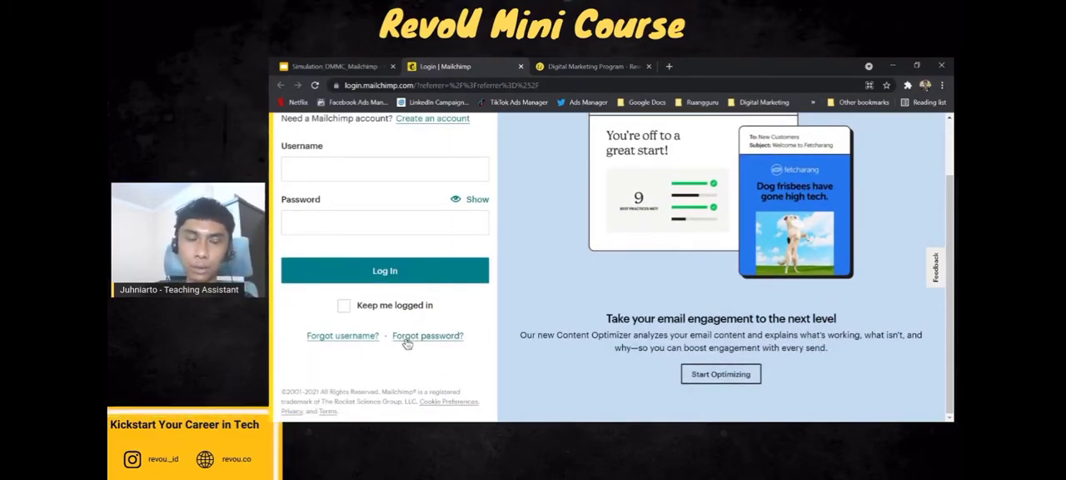
scroll(400, 333, "up", 2)
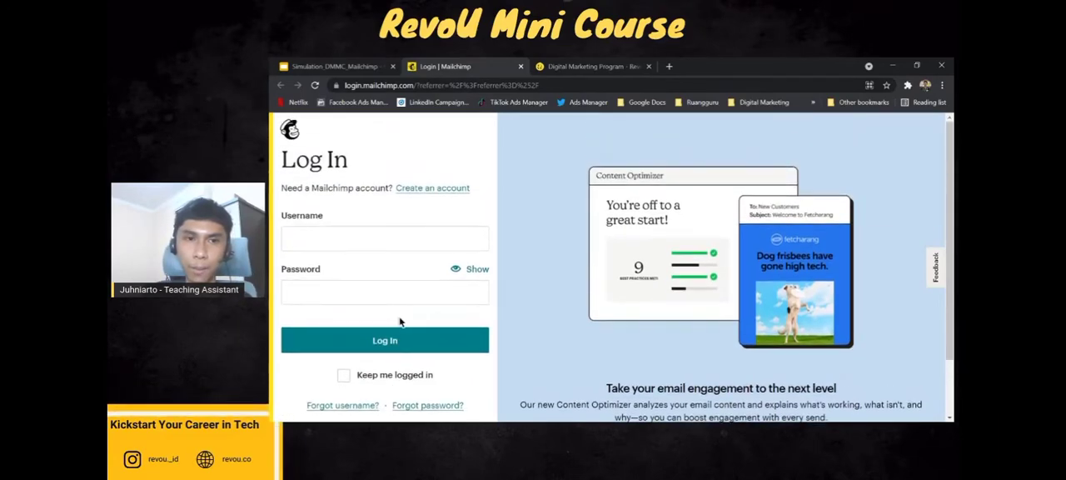
left_click(435, 192)
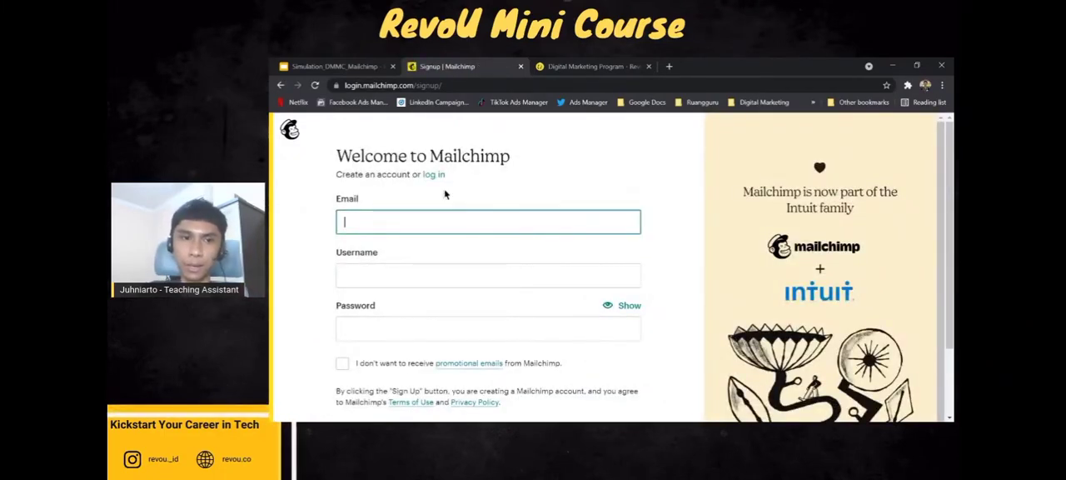
Fill in the account holder's email address and a username on the signup form.
left_click(459, 231)
left_click(441, 266)
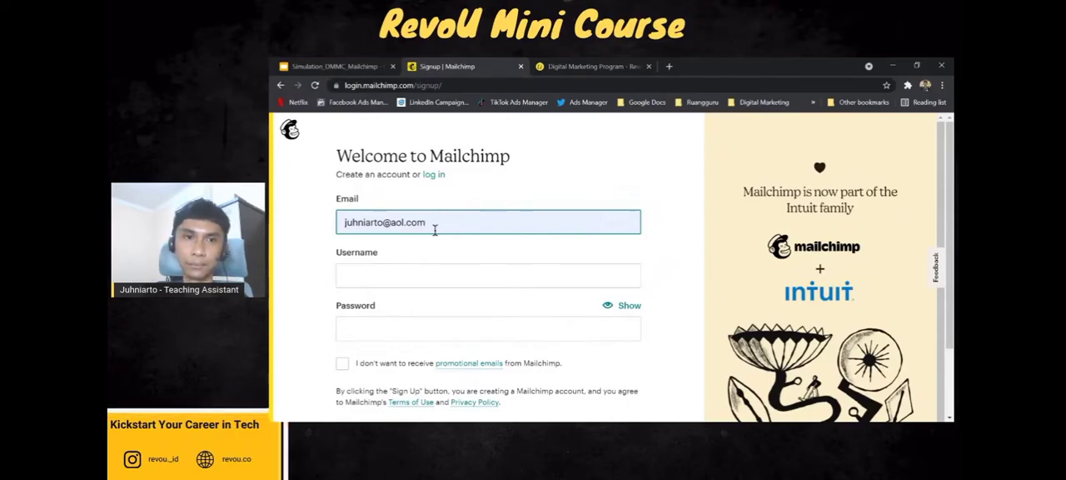
left_click(436, 275)
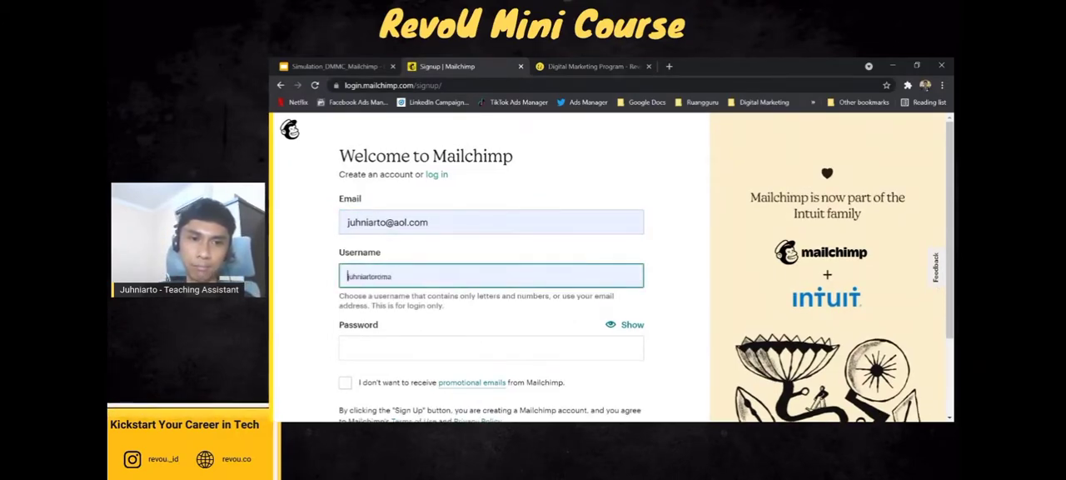
type("junoforrevou")
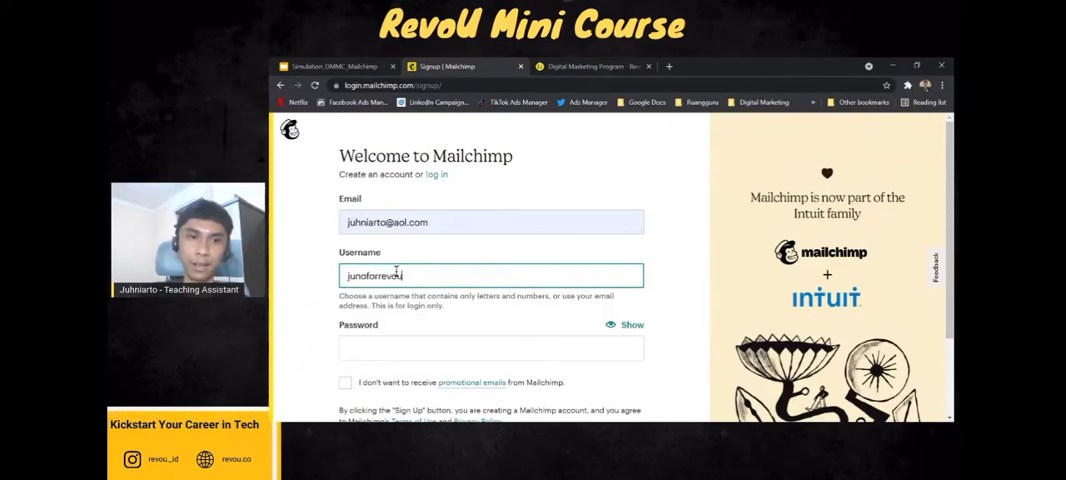
Enter a password for the new account that meets the listed character requirements.
left_click(409, 348)
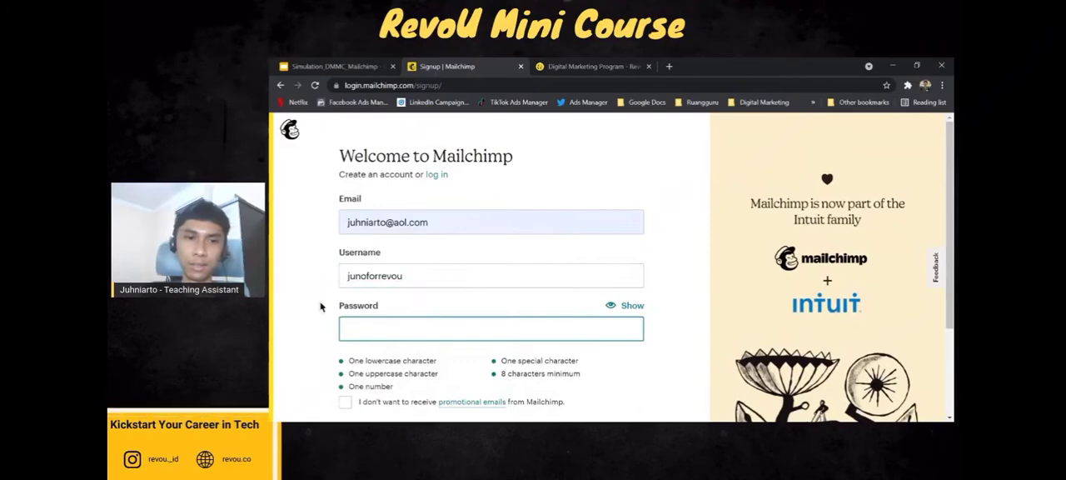
scroll(322, 301, "down", 1)
type("••••••••••")
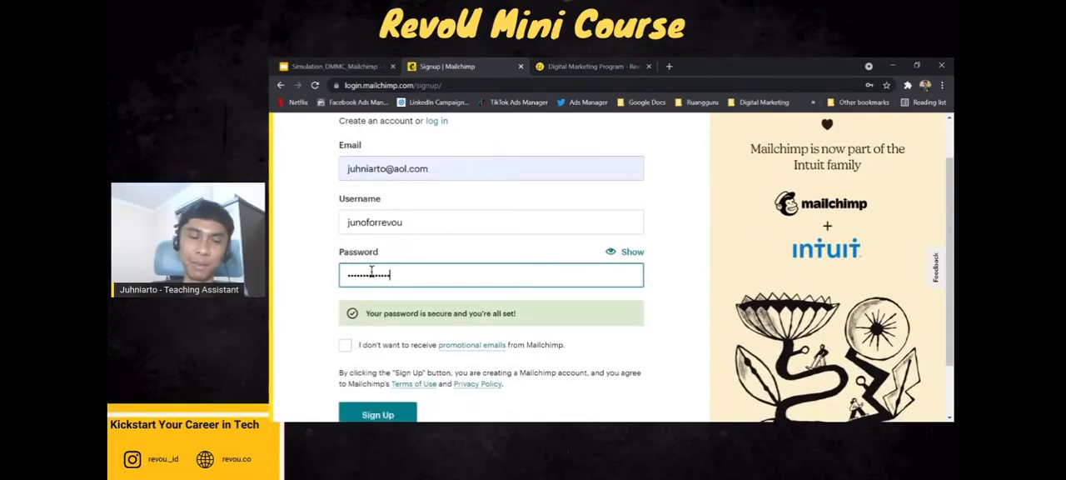
Check the completed signup details and submit the form, leaving the promotional emails opt-out unchecked.
left_click(316, 310)
scroll(315, 311, "down", 1)
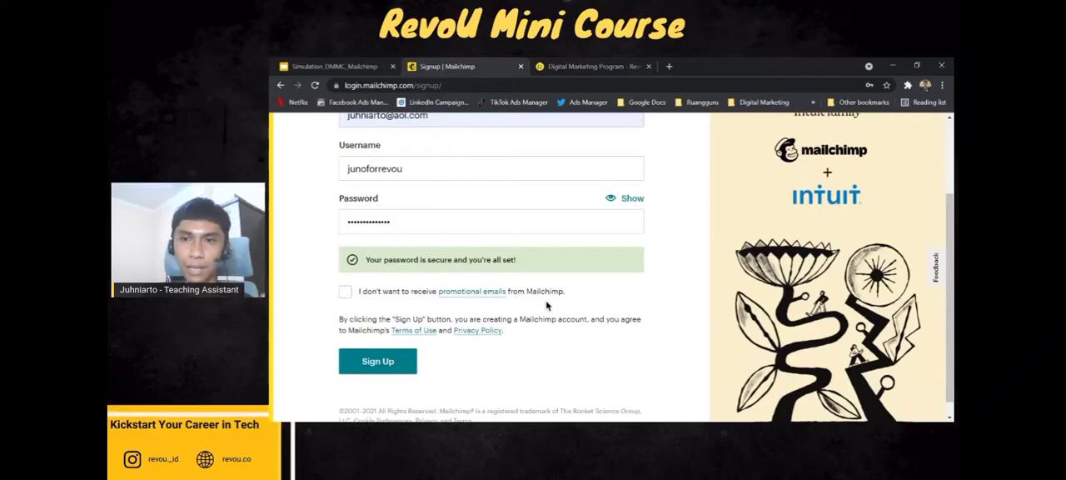
scroll(429, 142, "up", 2)
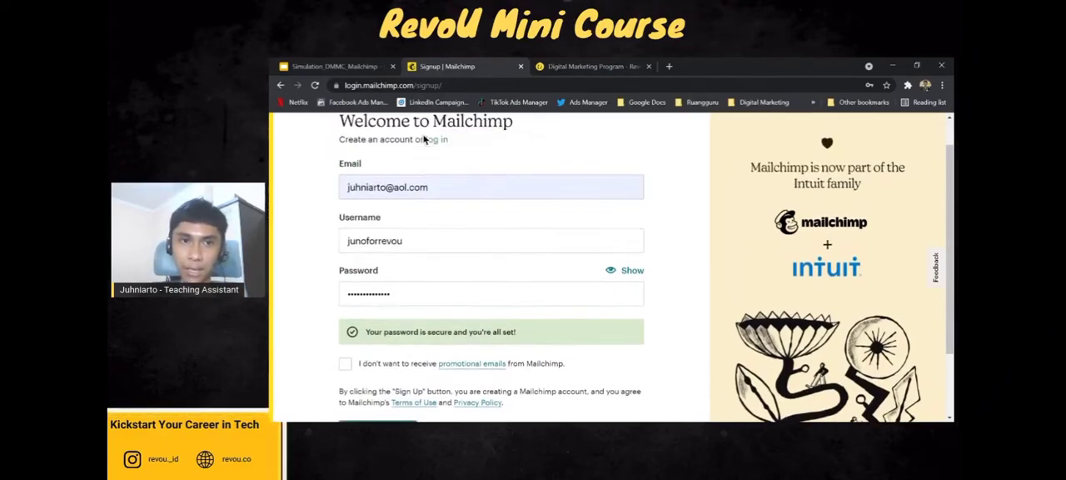
scroll(329, 354, "down", 1)
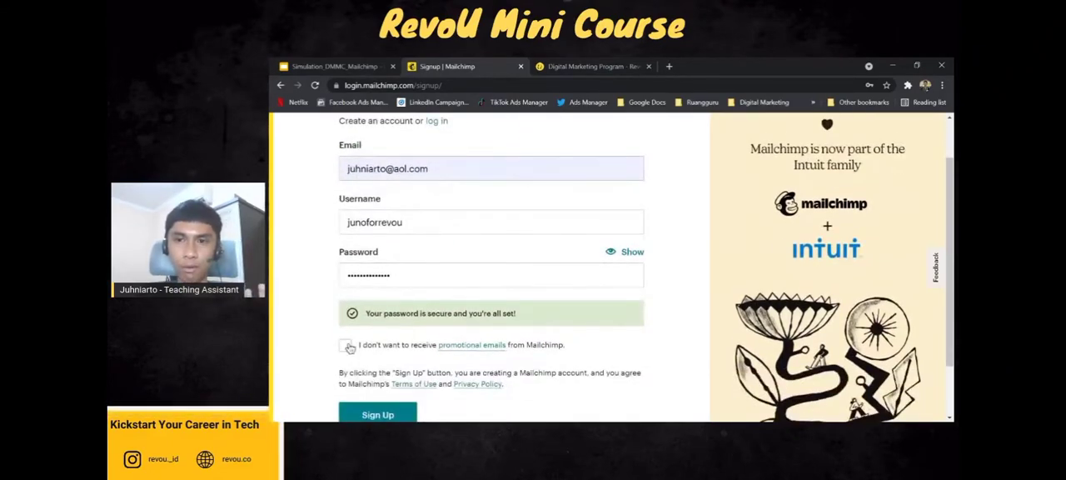
scroll(350, 348, "down", 2)
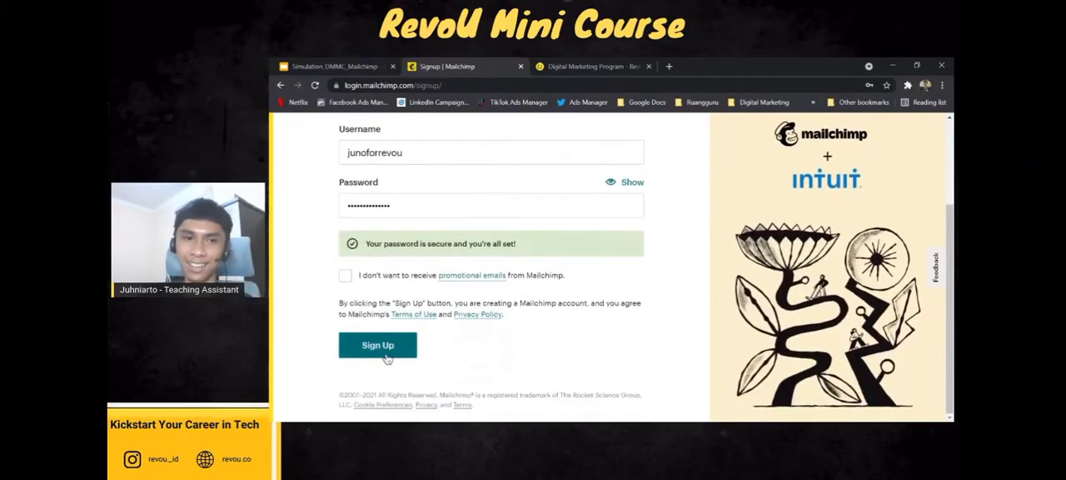
scroll(399, 348, "up", 3)
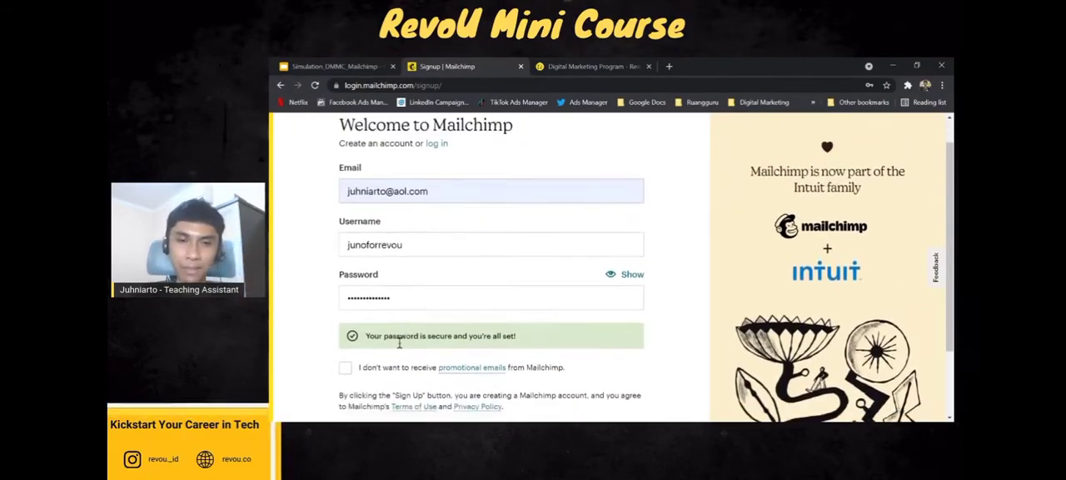
scroll(399, 349, "down", 3)
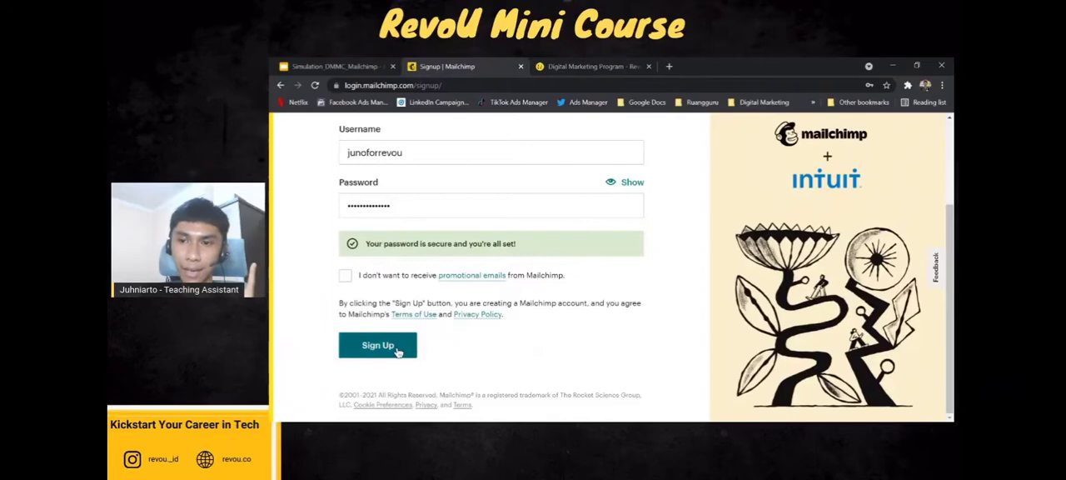
left_click(398, 353)
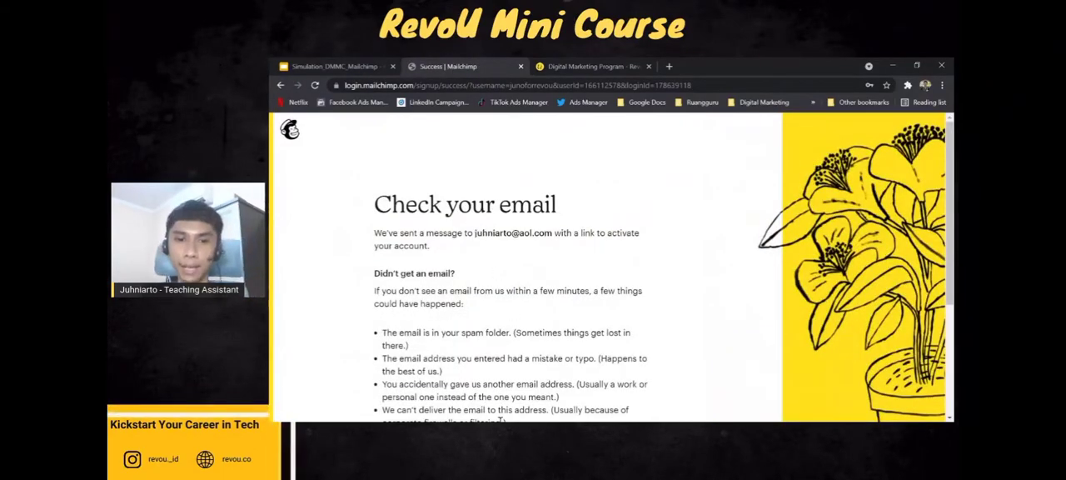
Switch to AOL Mail in a new browser tab and open the "Activate your Mailchimp account" message from the inbox.
key("alt+Tab")
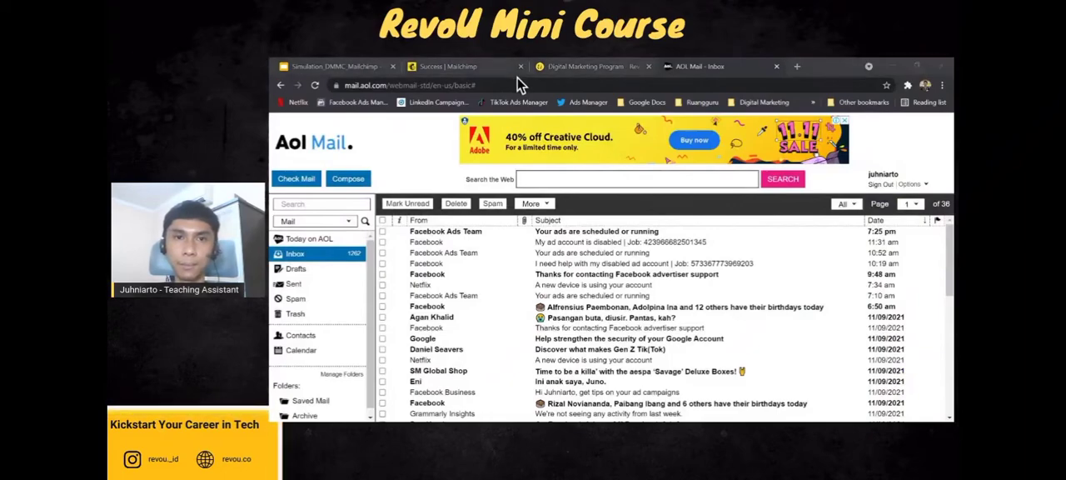
left_click(664, 61)
key("alt+Tab")
key("alt+Tab")
left_click(337, 256)
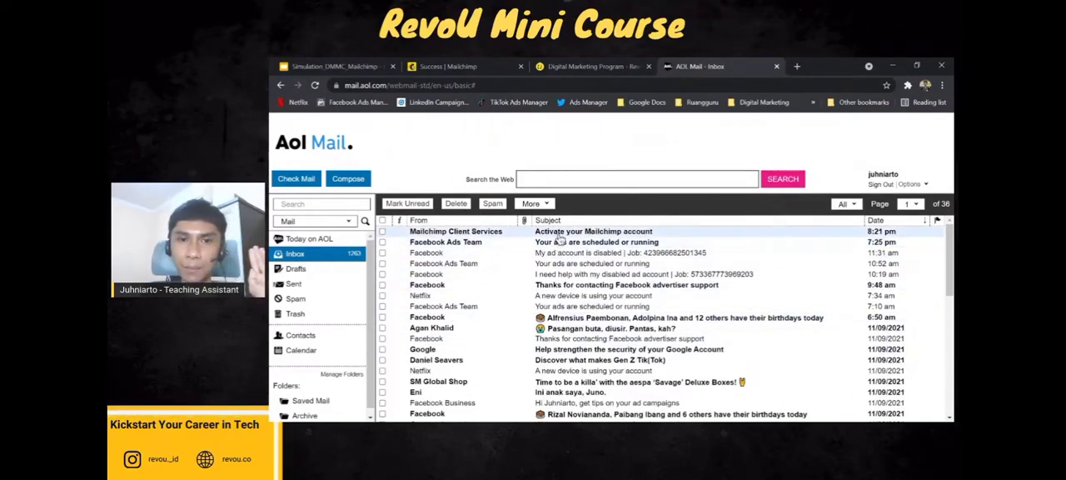
left_click(581, 234)
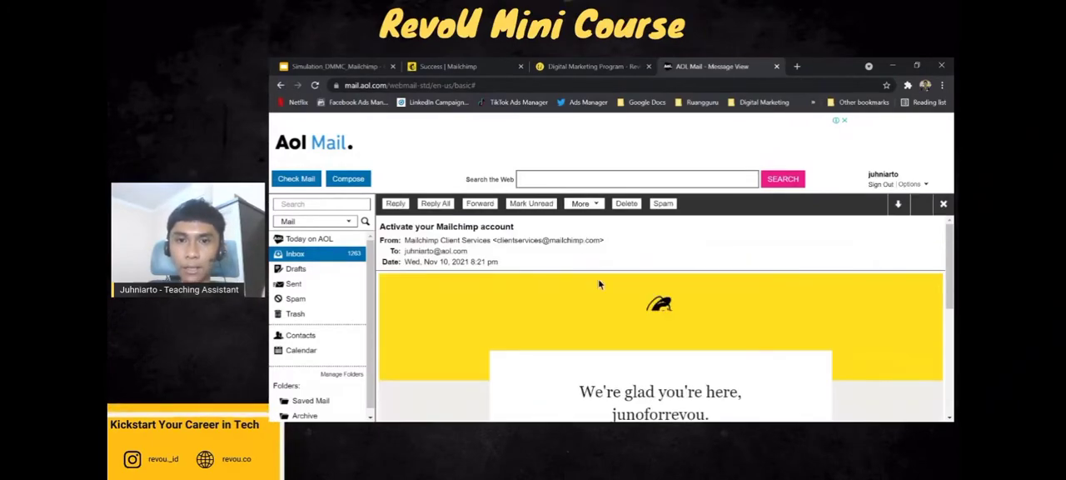
Examine the activation email's sender details, greeting and account activation link.
scroll(598, 278, "down", 2)
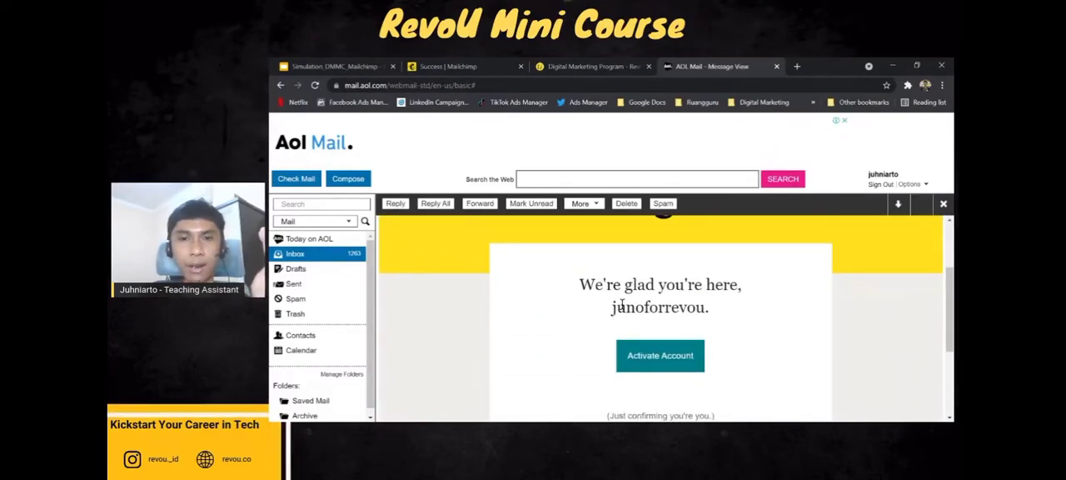
scroll(620, 302, "up", 3)
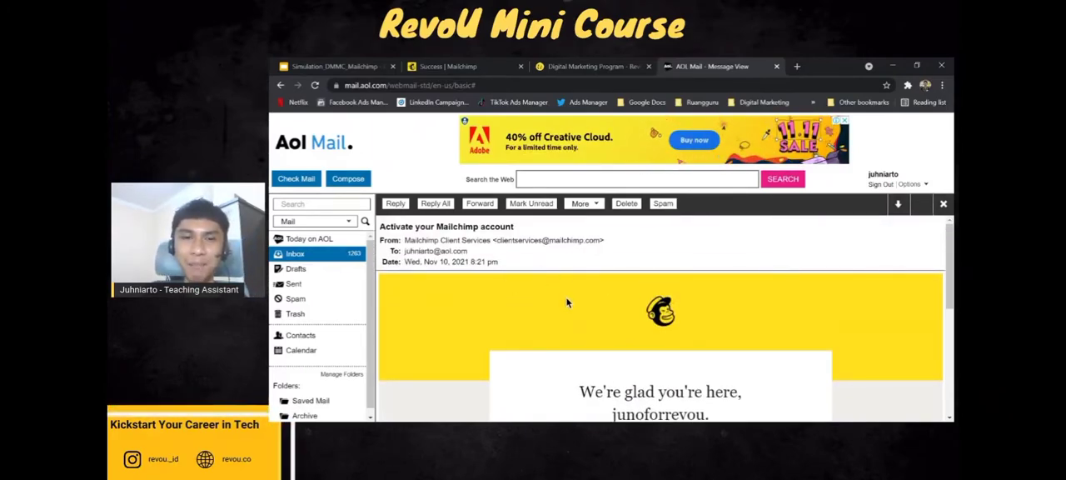
left_click(663, 337)
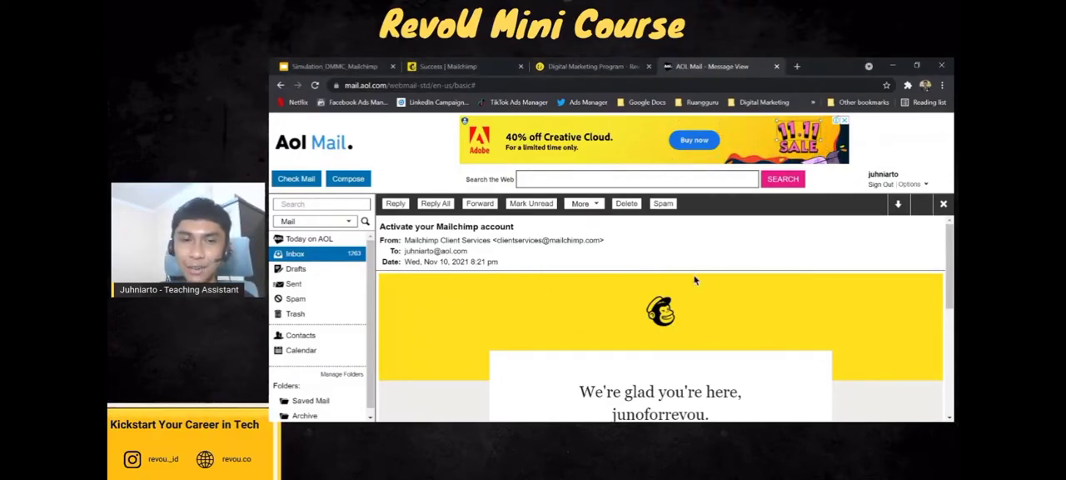
scroll(584, 298, "down", 2)
scroll(602, 302, "up", 1)
scroll(603, 302, "down", 1)
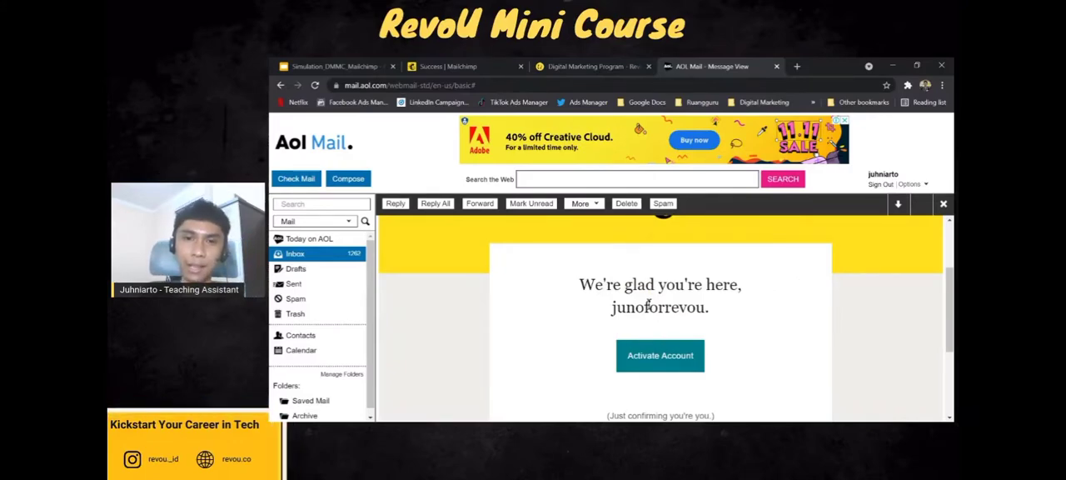
scroll(634, 308, "up", 3)
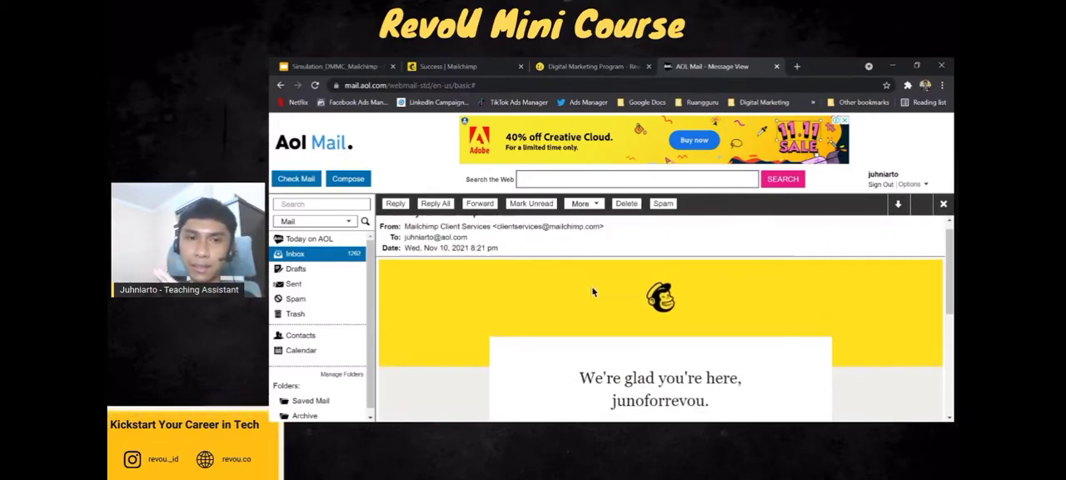
scroll(591, 286, "down", 4)
scroll(654, 296, "up", 1)
scroll(654, 288, "down", 1)
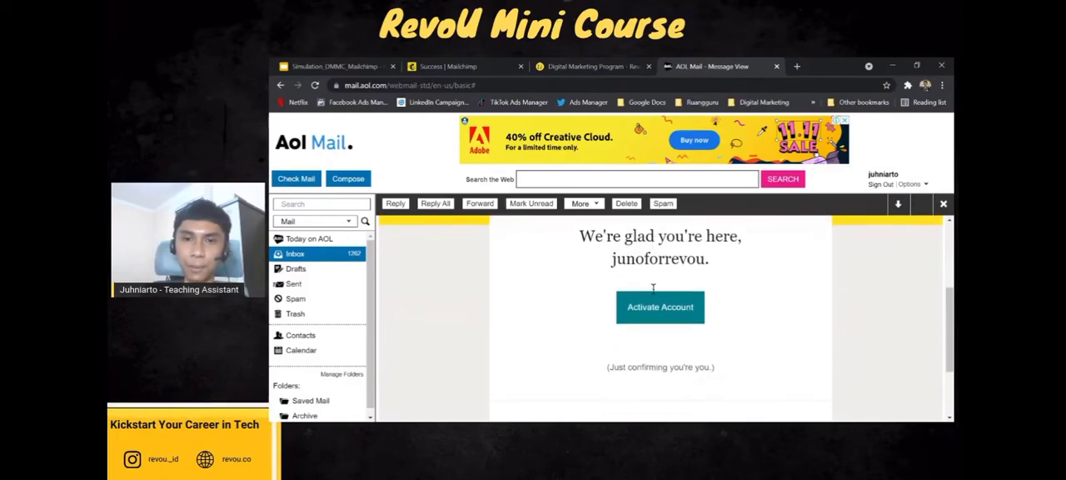
scroll(700, 340, "up", 1)
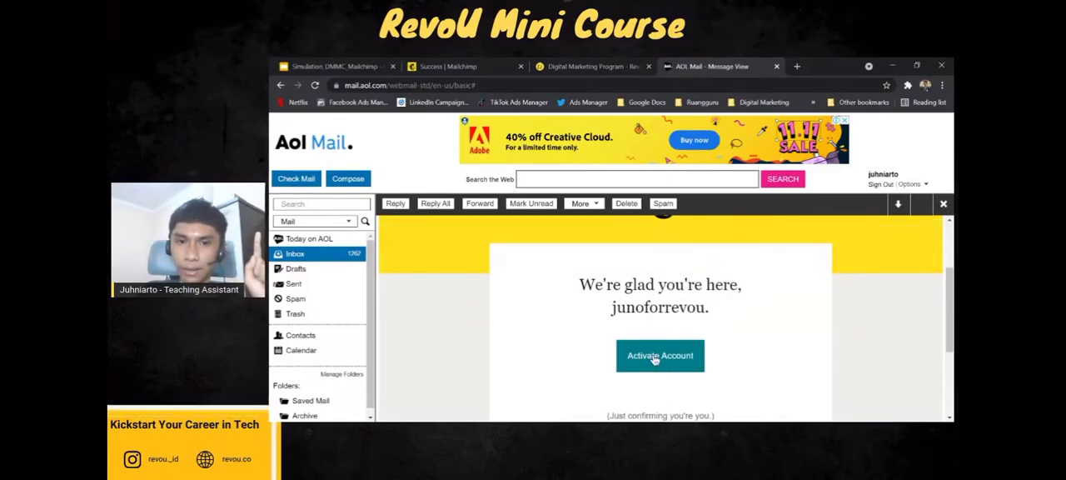
Activate the account from the email and start the human verification on the Mailchimp welcome page.
left_click(656, 357)
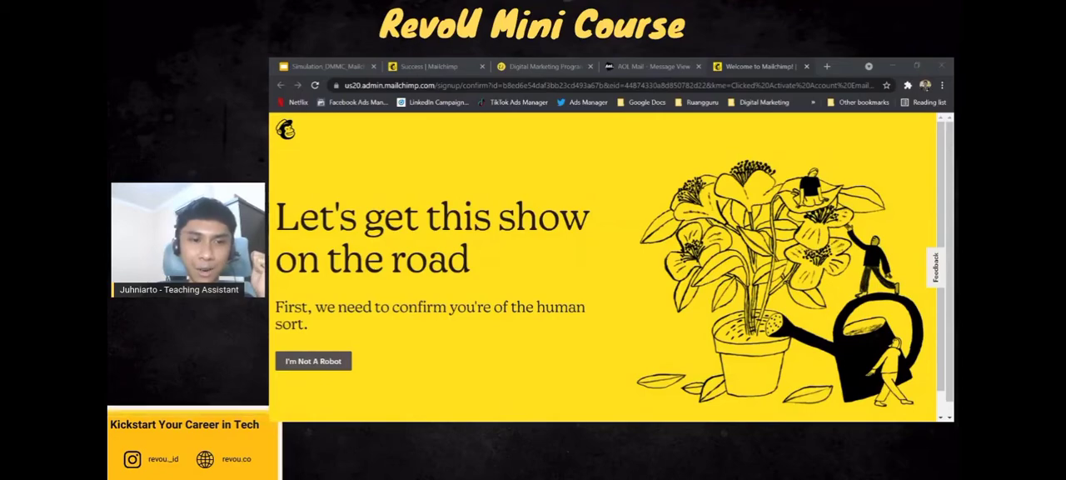
left_click(328, 363)
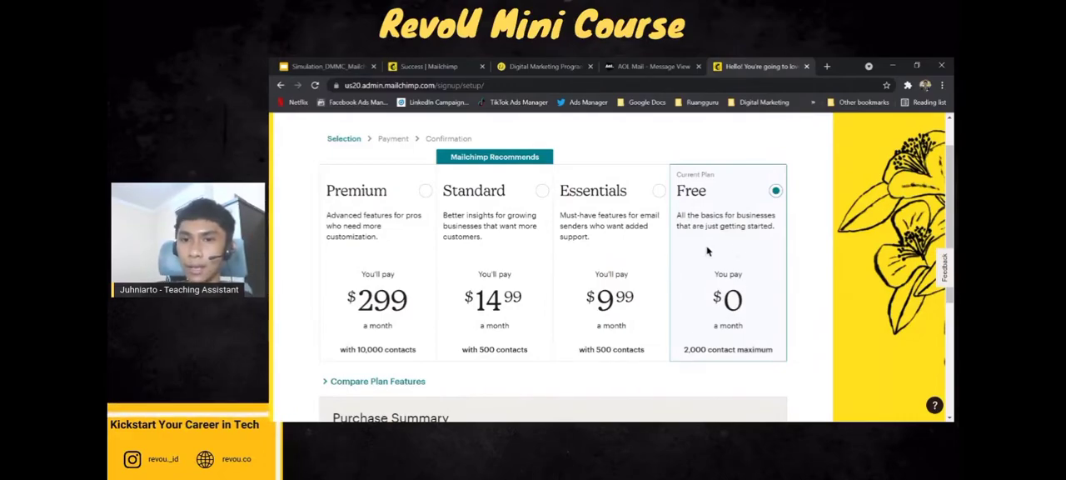
Review the Free plan's contact and email limits in the purchase summary and continue the setup with that plan.
scroll(741, 296, "down", 2)
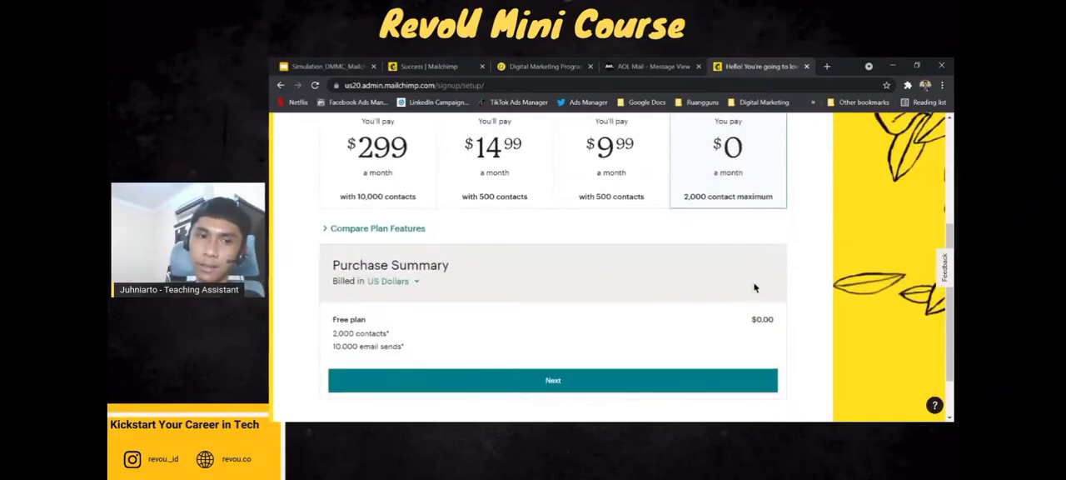
scroll(755, 286, "up", 2)
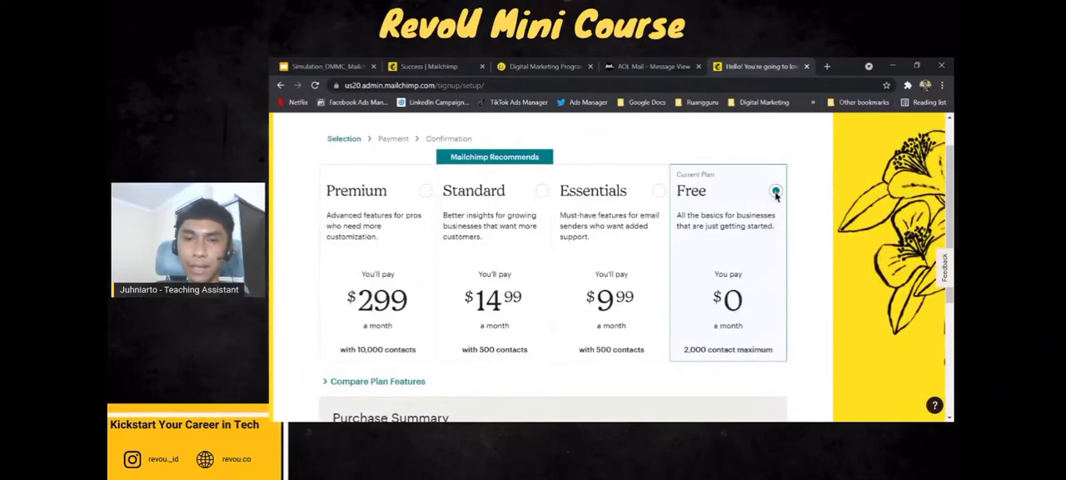
scroll(774, 200, "down", 2)
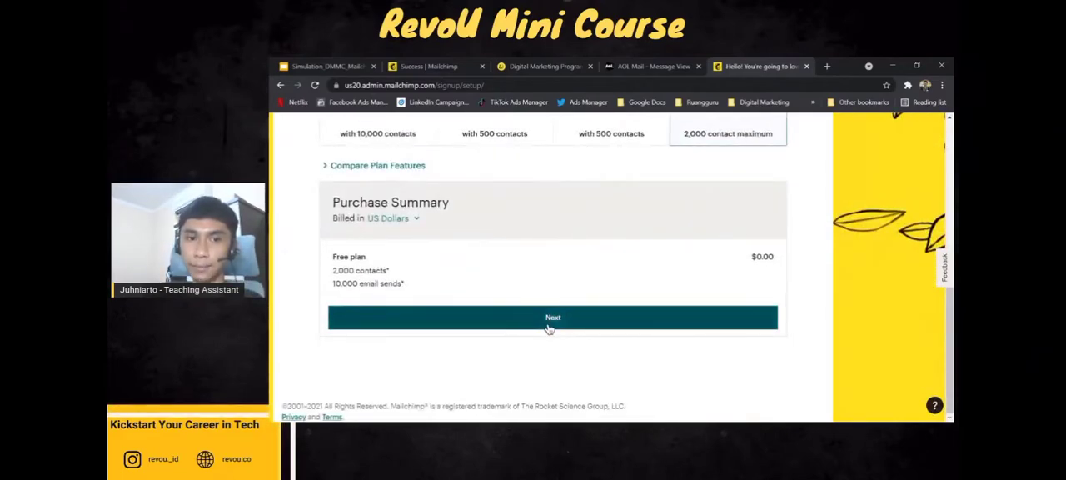
left_click_drag(334, 270, 387, 280)
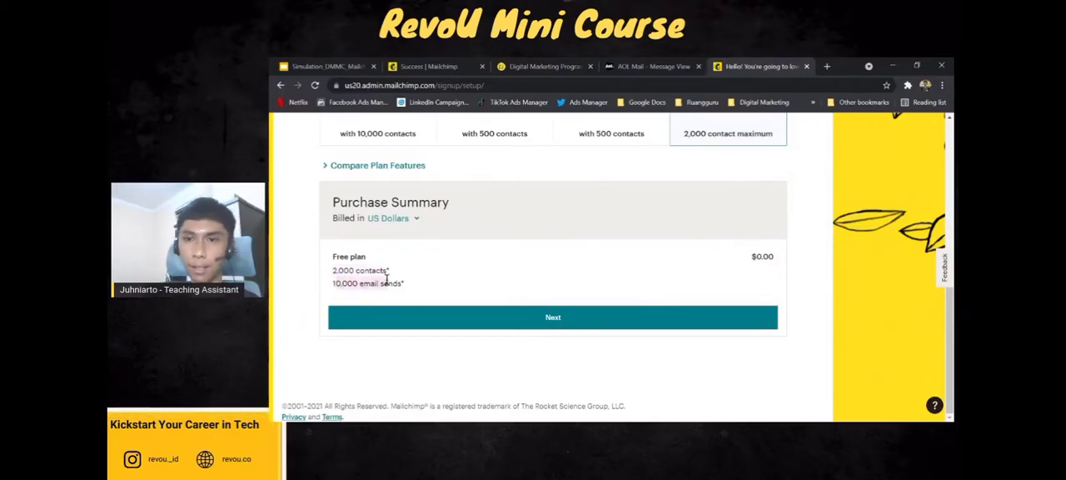
left_click(387, 280)
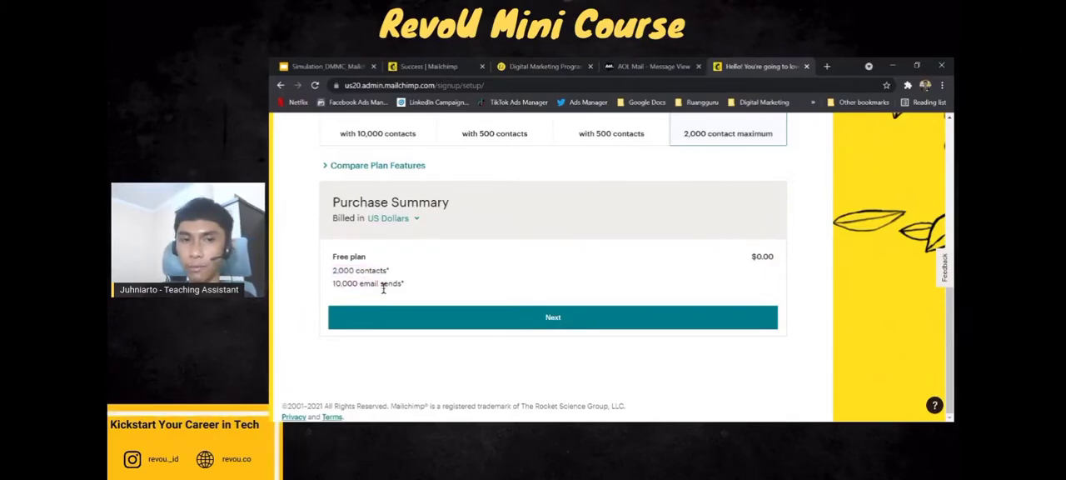
left_click(489, 326)
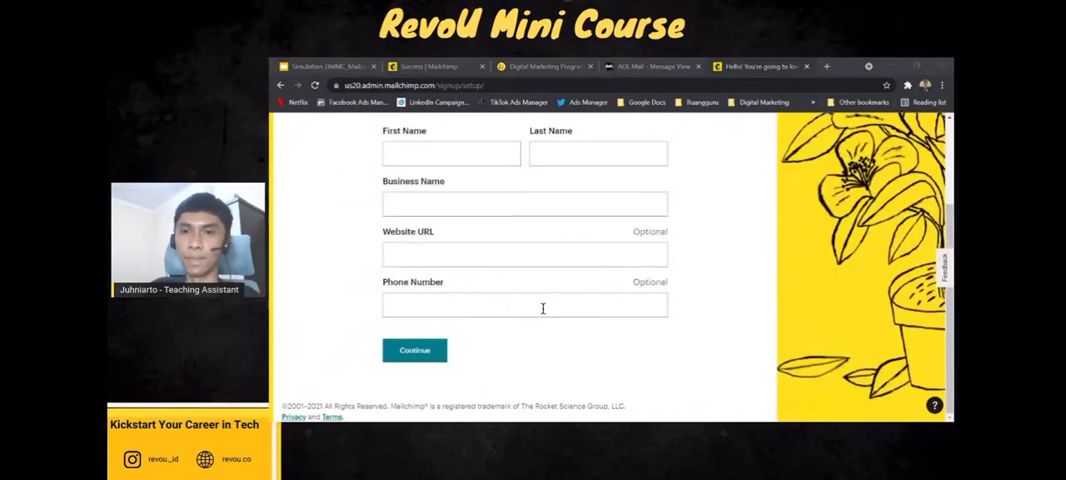
Enter the account holder's first and last name in the account profile.
scroll(566, 304, "up", 2)
left_click(452, 266)
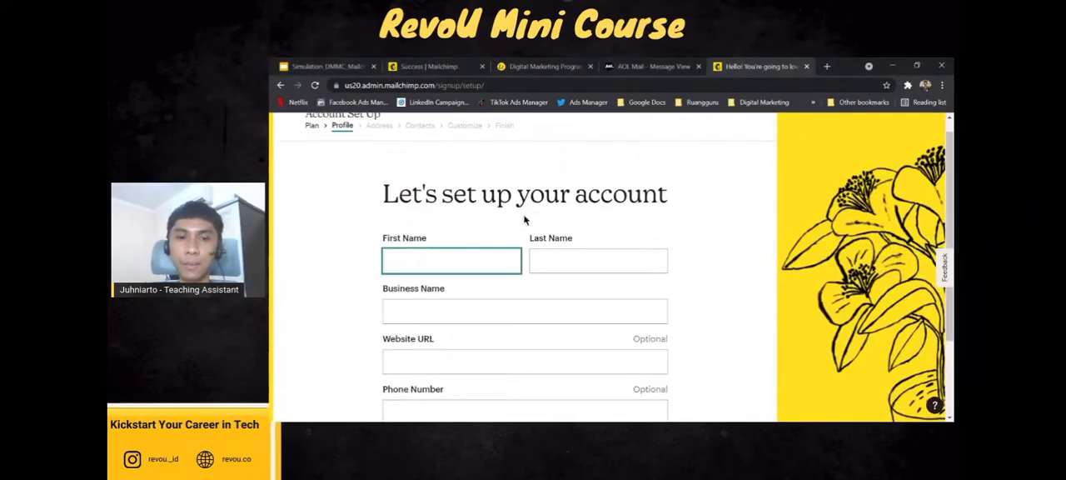
type("Juno")
key("Tab")
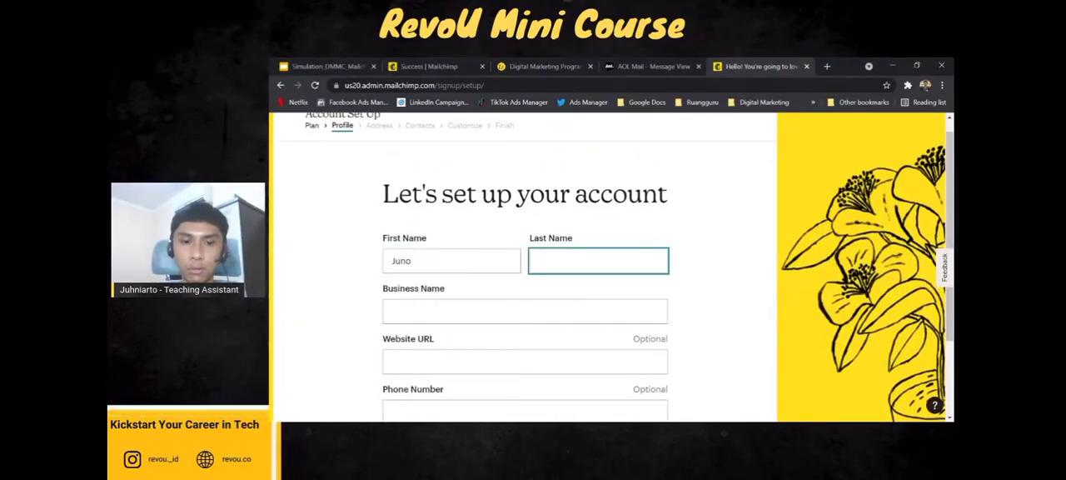
type("Mini")
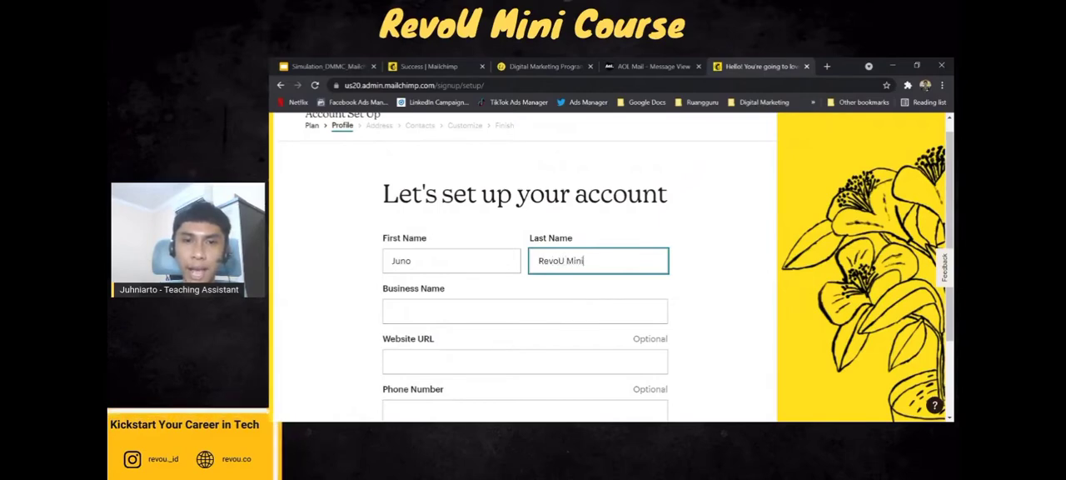
type(" Course")
Enter Amanda Residence as the business name.
left_click(508, 305)
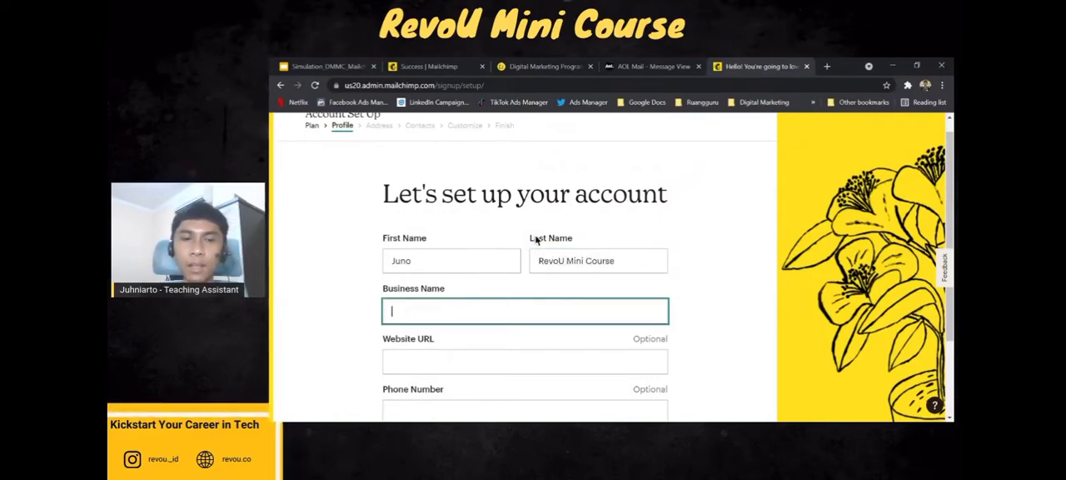
scroll(372, 320, "down", 1)
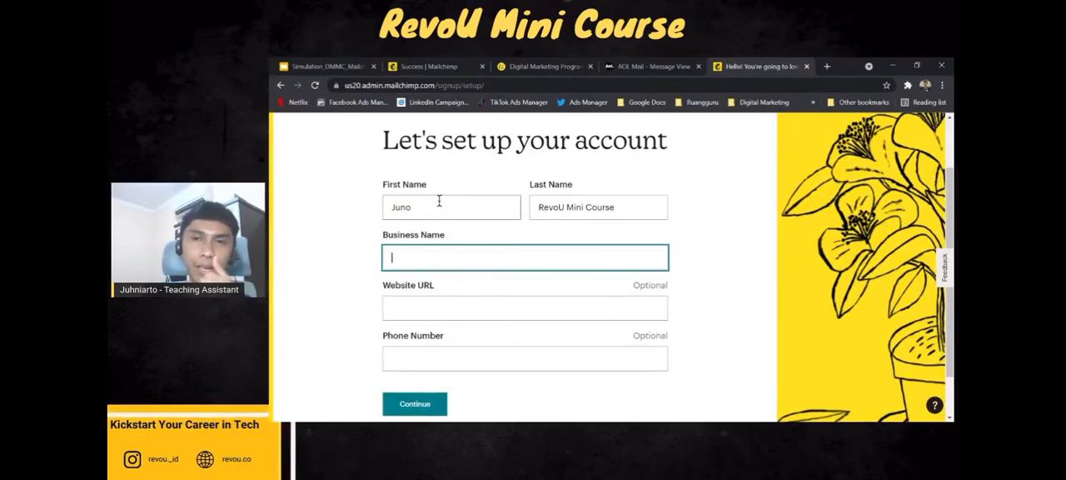
key("alt+Tab")
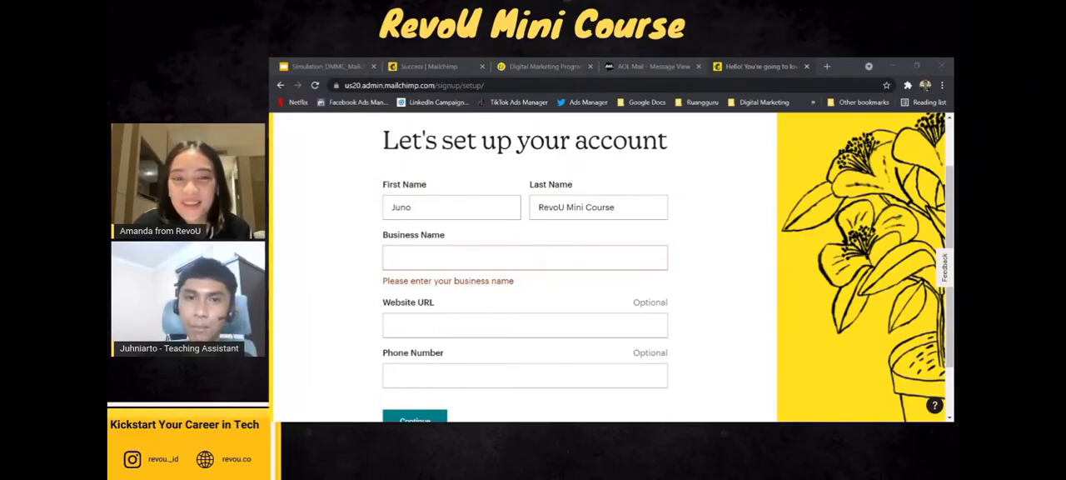
left_click(495, 247)
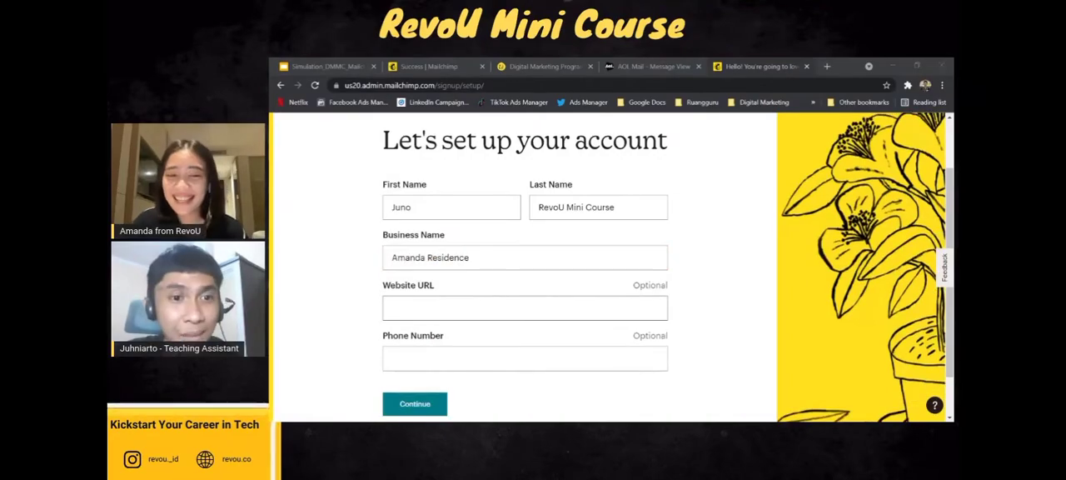
Leave the optional website URL and phone number blank and submit the profile.
left_click(668, 338)
left_click(569, 304)
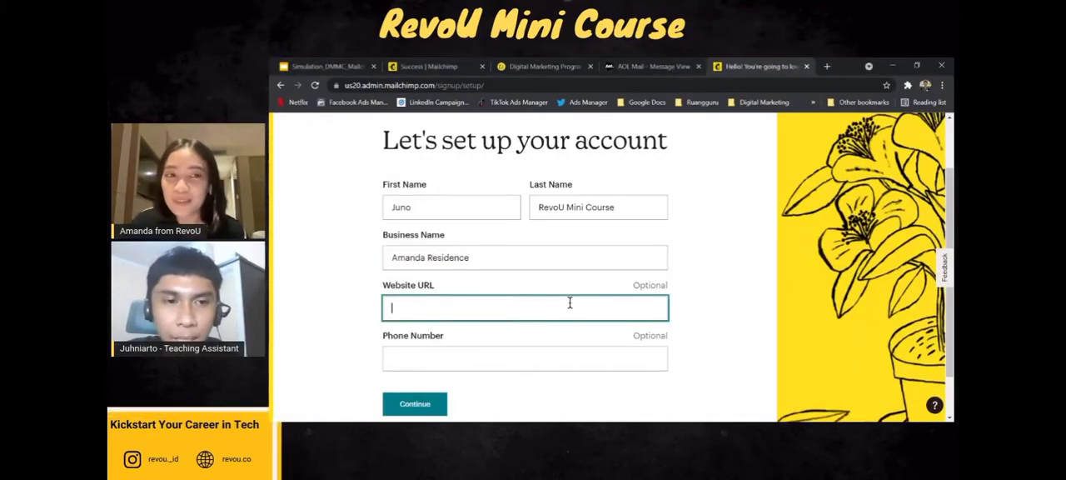
left_click(352, 309)
left_click(538, 314)
left_click(348, 317)
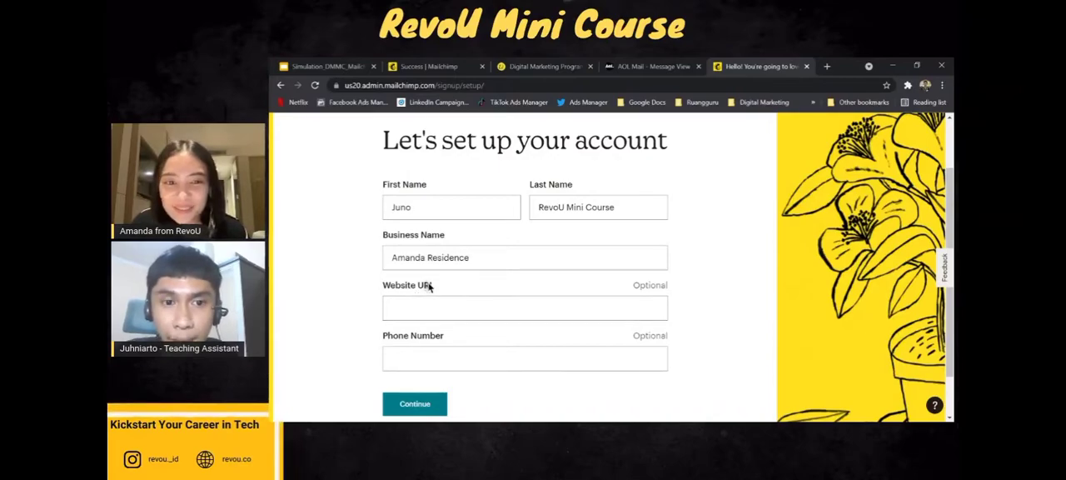
left_click(429, 285)
left_click(291, 313)
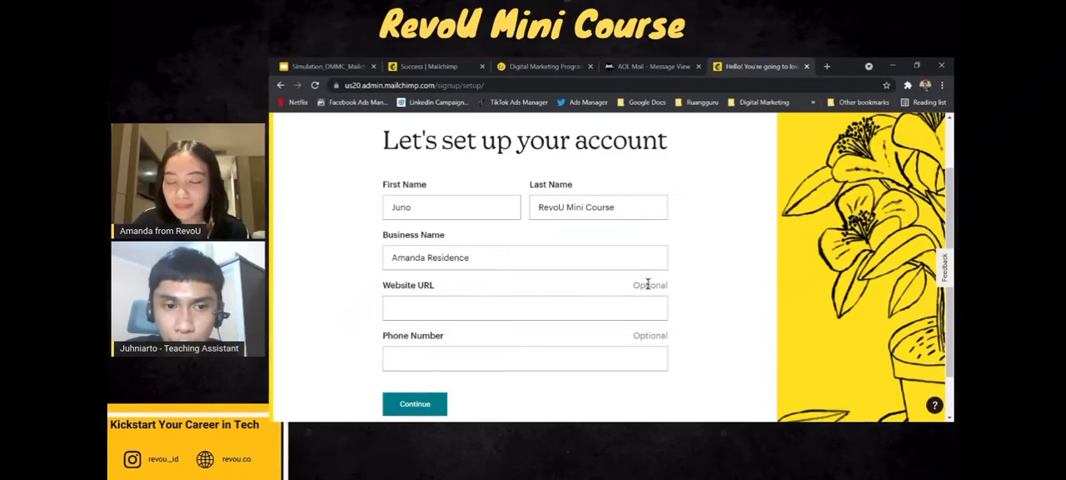
left_click(615, 357)
left_click(639, 335)
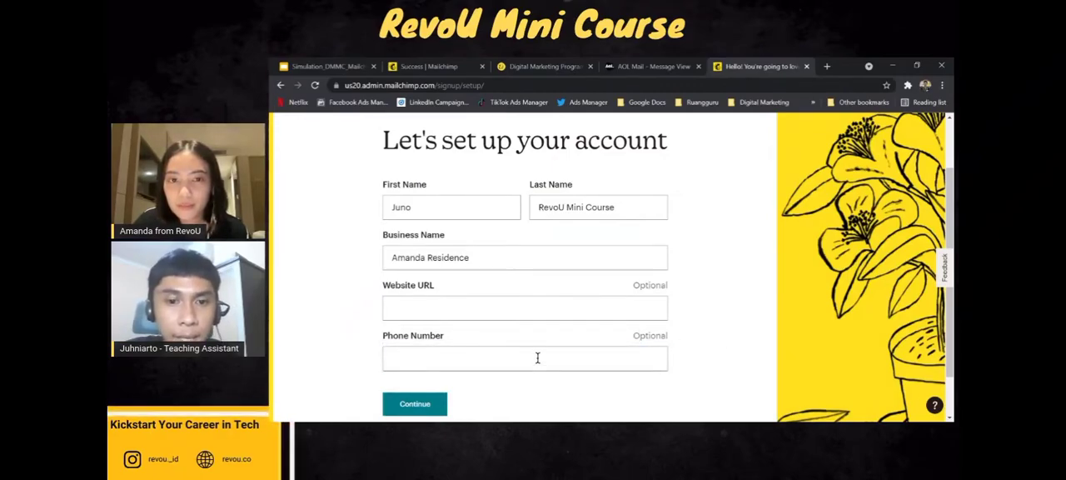
left_click(429, 407)
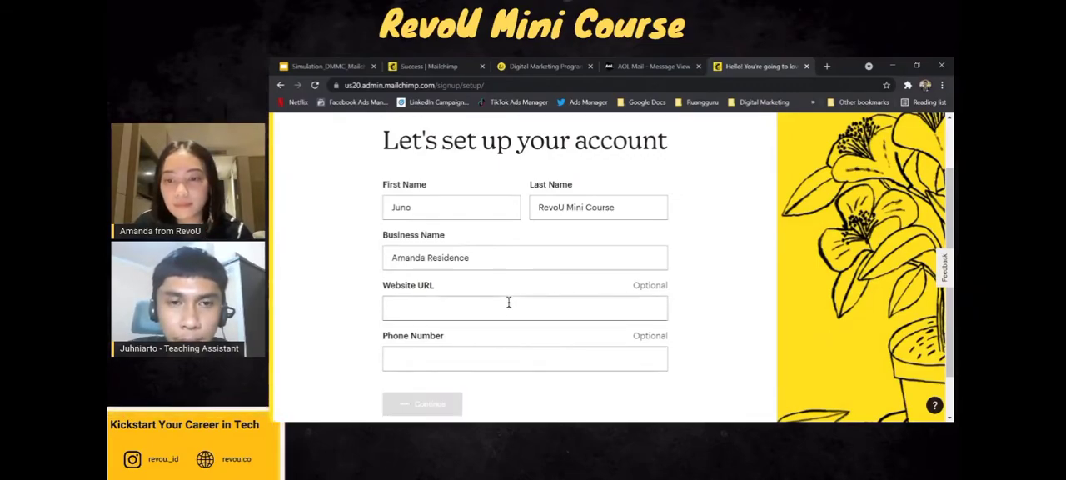
Enter the business's street name in the first address line.
scroll(465, 275, "down", 3)
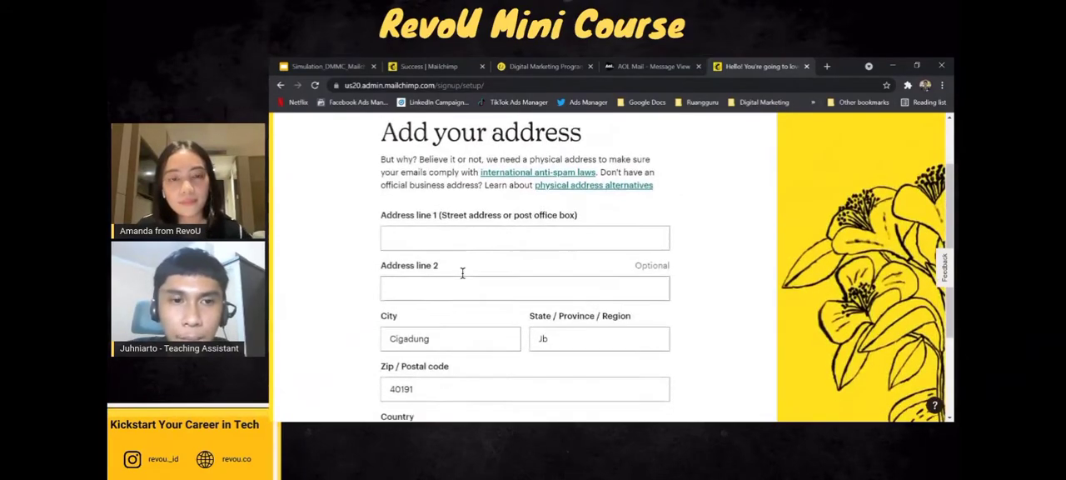
scroll(464, 275, "up", 3)
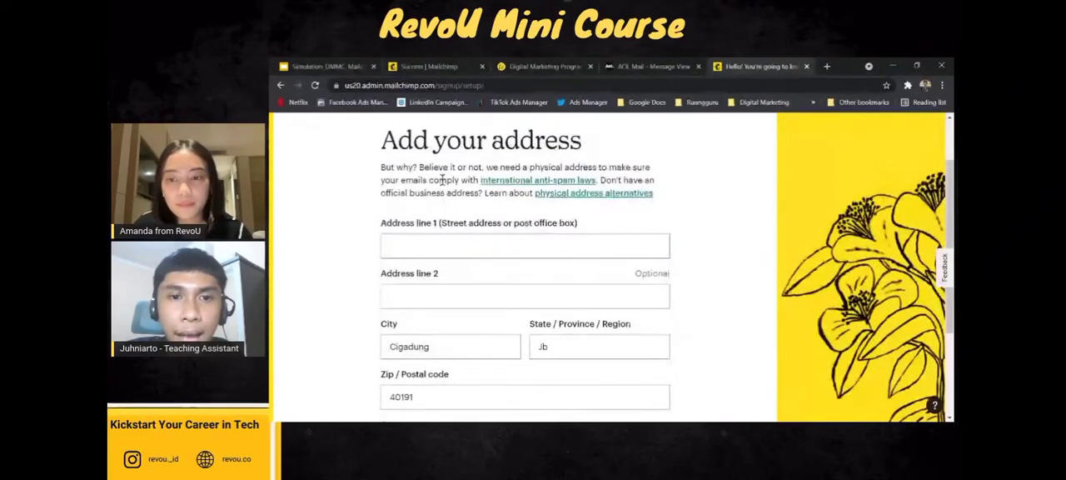
left_click(445, 247)
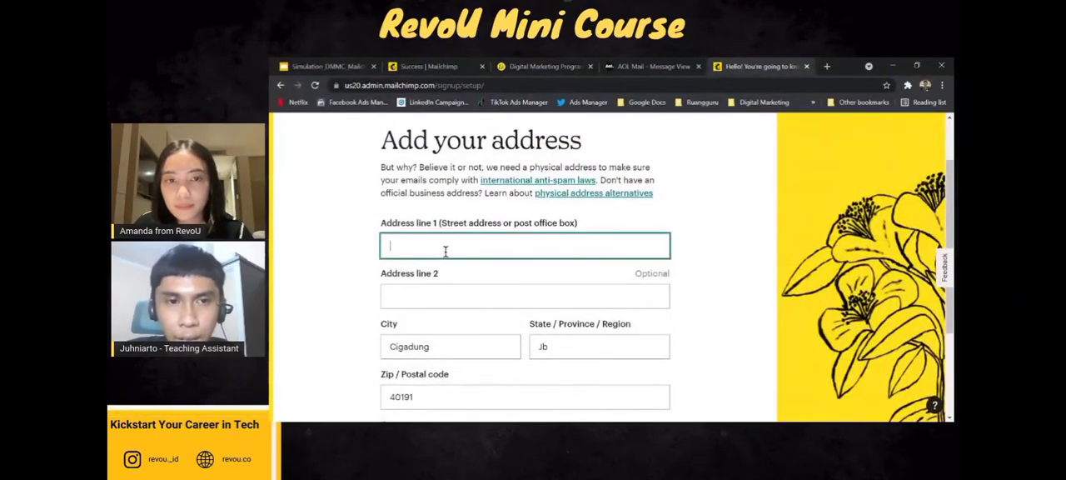
type("Jalan Amanda Resi")
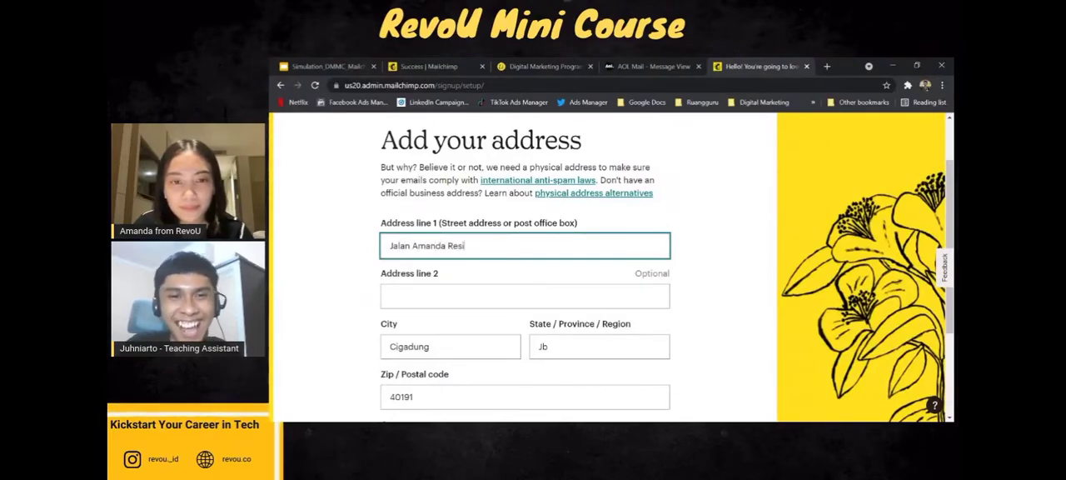
type("cende")
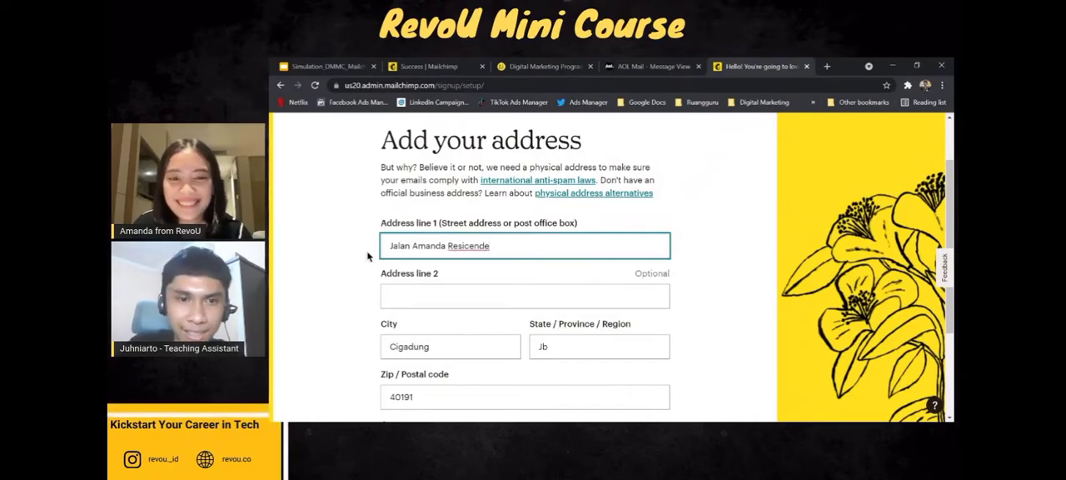
key("BackSpace")
type("ence")
left_click(368, 256)
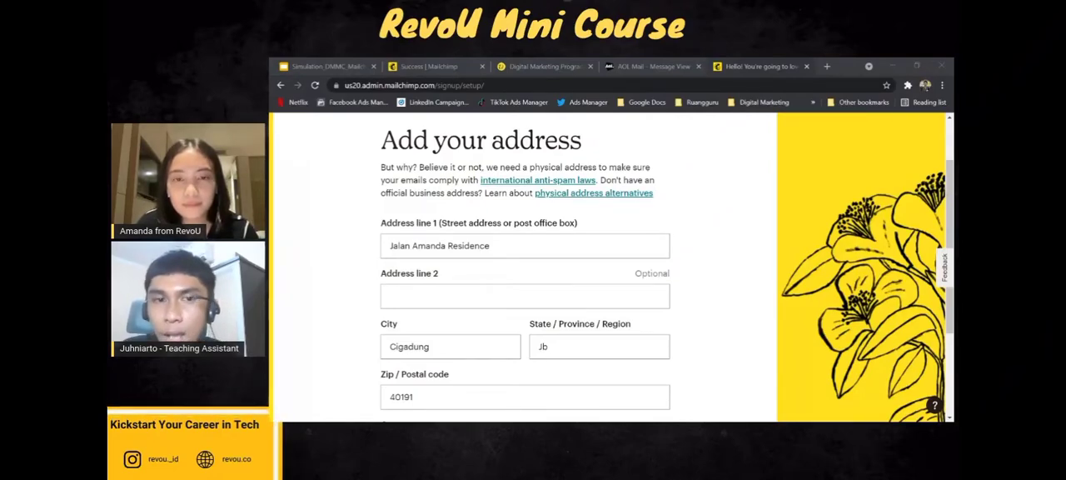
Add the building number to the end of the first address line, leaving the second line empty.
left_click(539, 296)
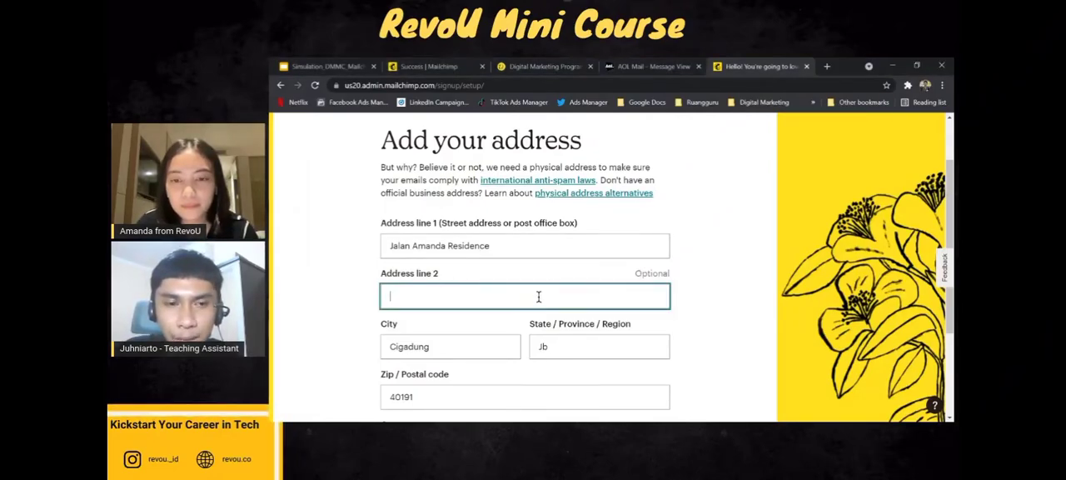
scroll(333, 276, "down", 1)
left_click(557, 186)
type("N")
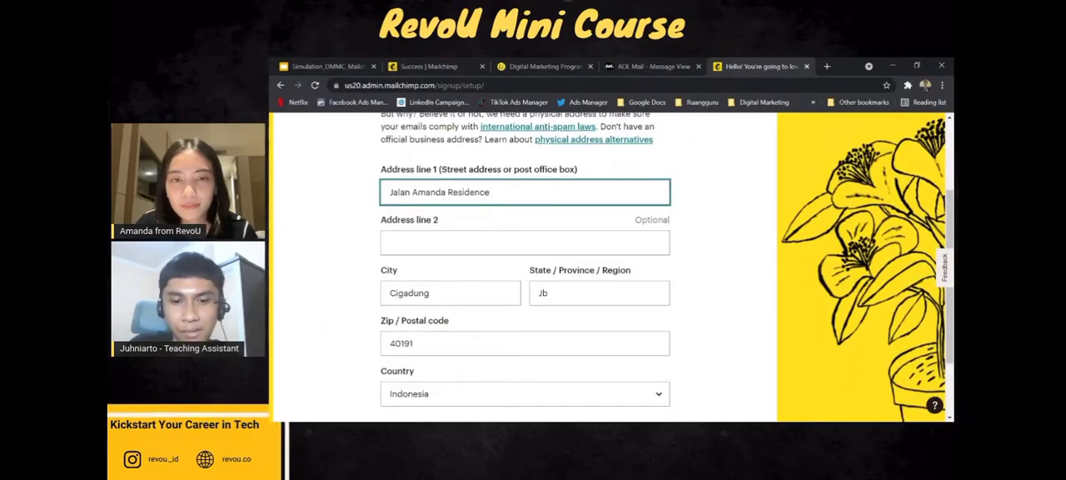
type("No")
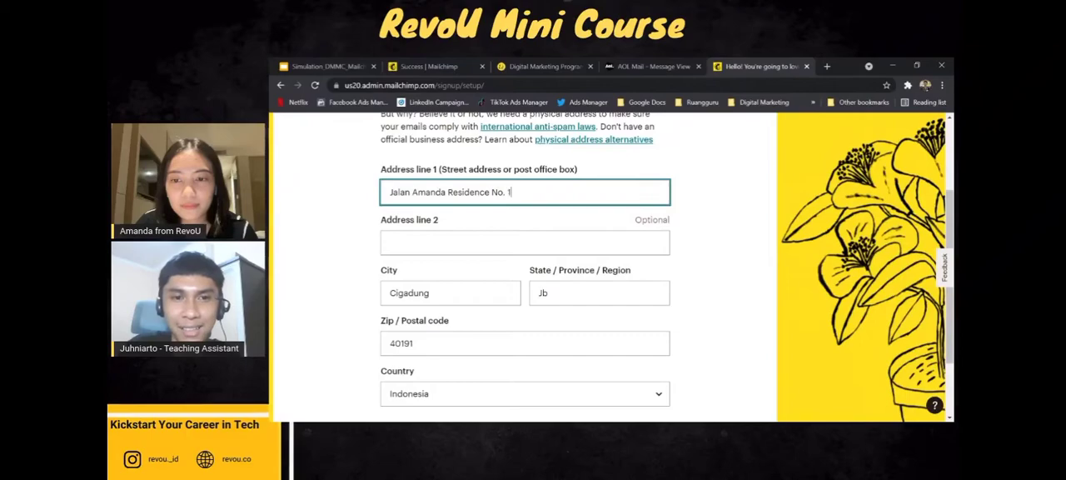
type(". 1")
Check the prefilled city, region, postal code and country, and submit the address unchanged.
left_click(459, 287)
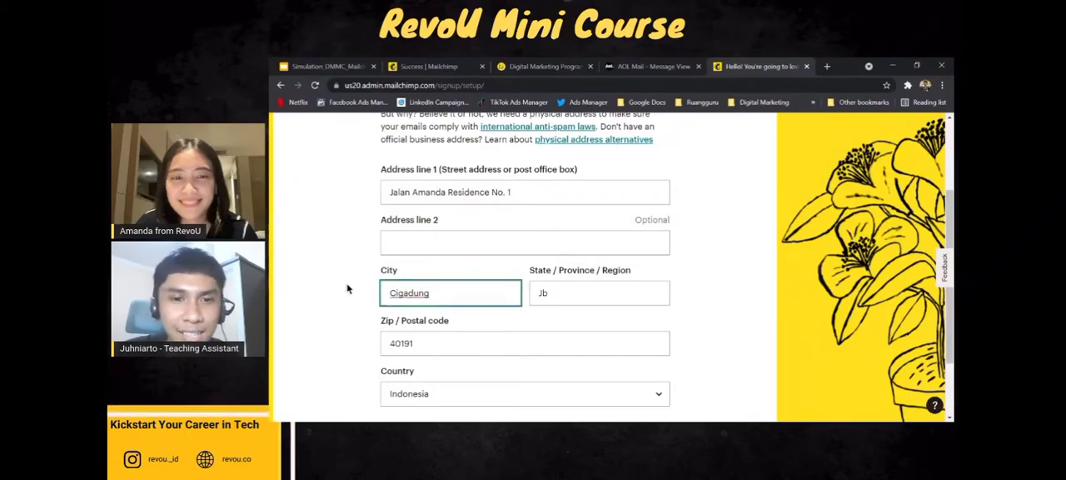
scroll(473, 289, "down", 1)
left_click(572, 234)
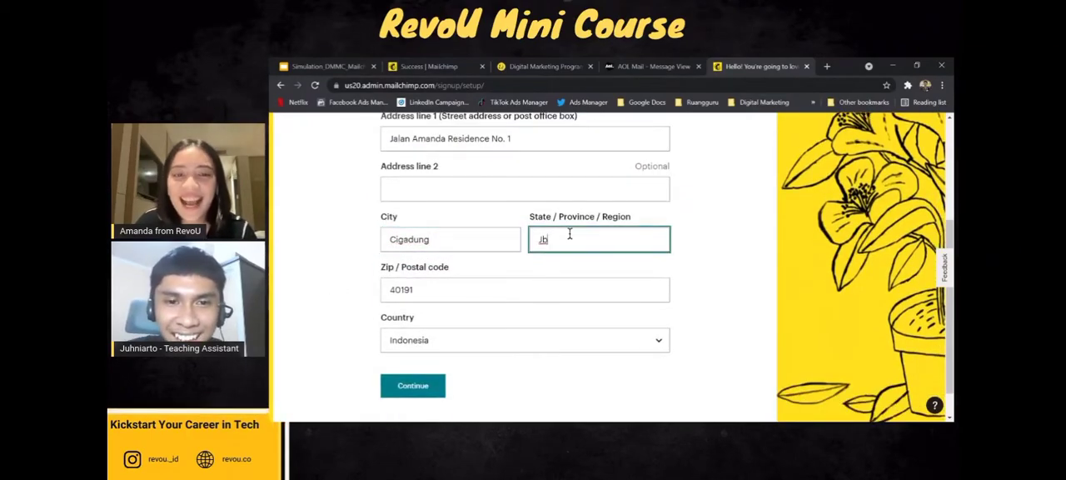
left_click(444, 239)
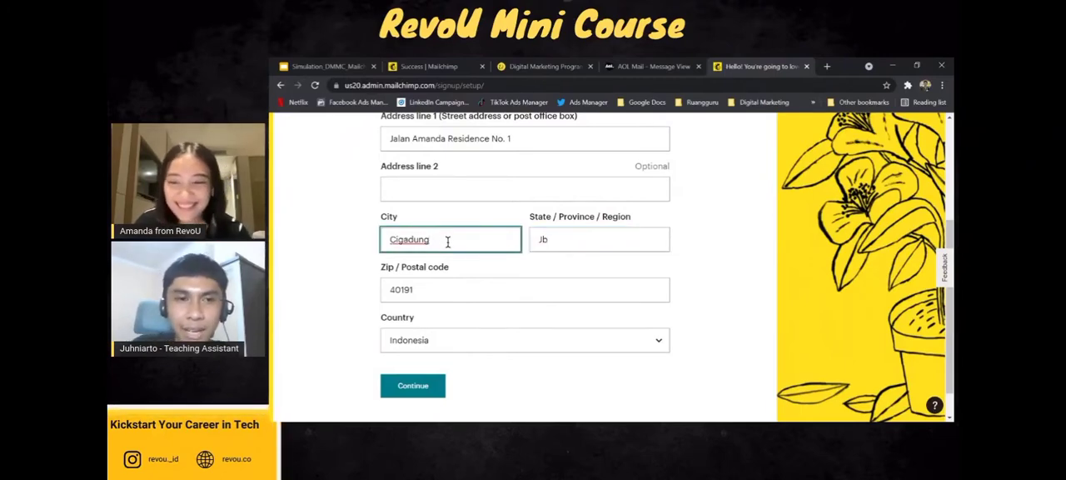
left_click(319, 263)
left_click(404, 238)
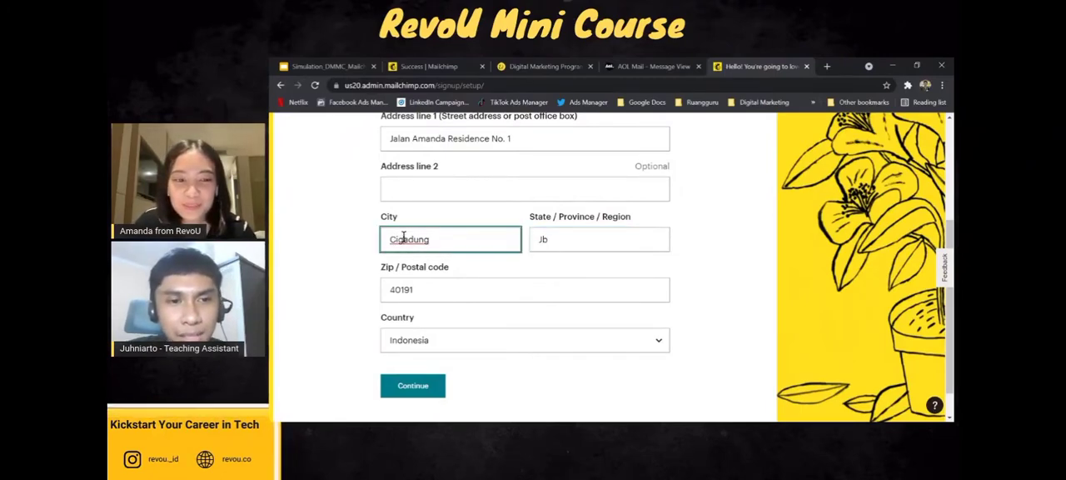
left_click(563, 236)
left_click(446, 291)
left_click(309, 349)
scroll(408, 337, "down", 1)
left_click(417, 351)
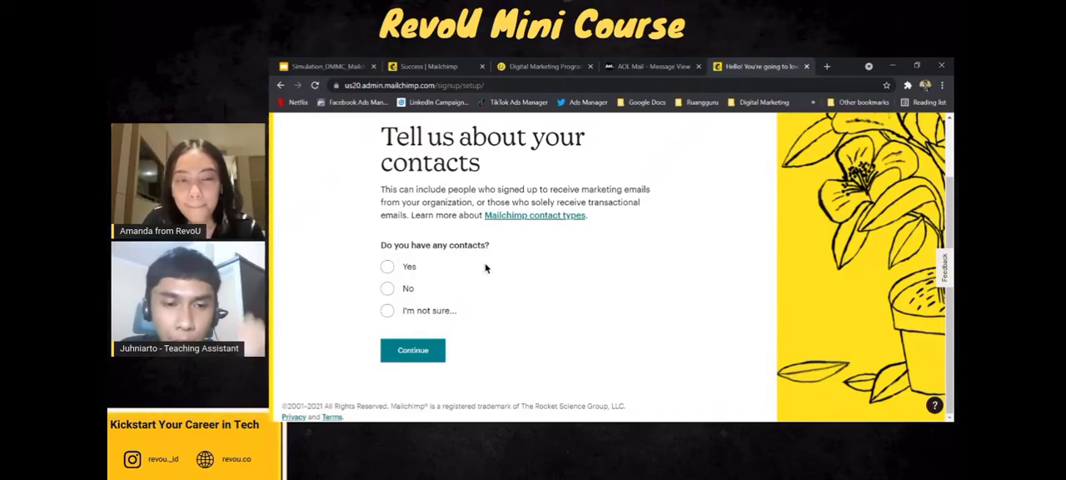
Answer No to having any contacts and continue the setup.
left_click(387, 288)
left_click(419, 381)
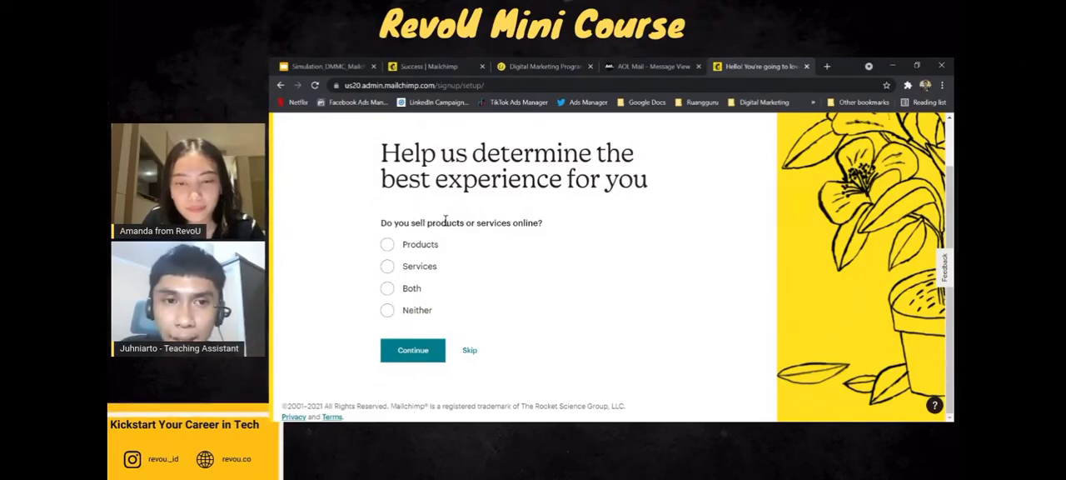
Try the Products, Services, Both and Neither answers to the question about selling online.
left_click(388, 247)
left_click(387, 267)
left_click(389, 288)
left_click(387, 310)
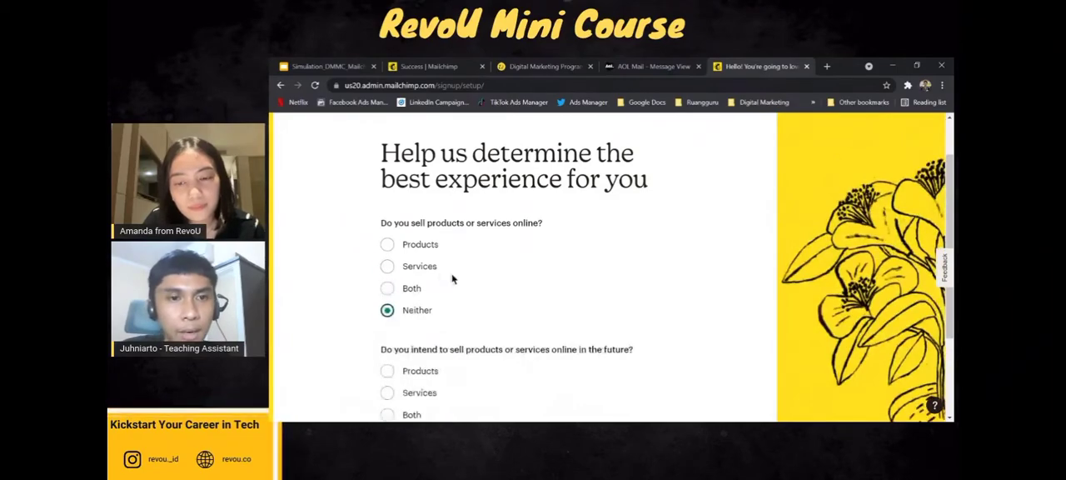
Answer that Products are sold online through our own website or e-commerce store, and continue.
left_click(388, 244)
scroll(460, 269, "down", 1)
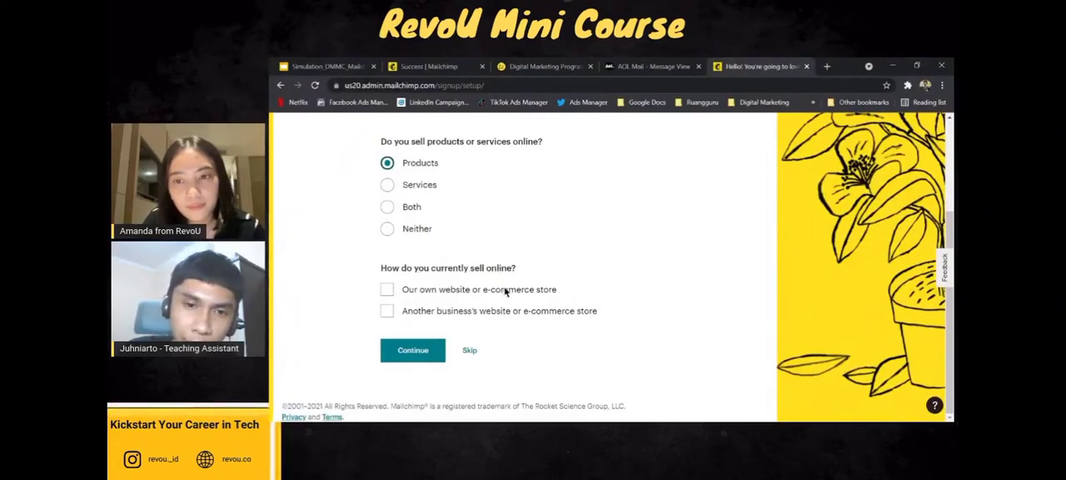
left_click(388, 292)
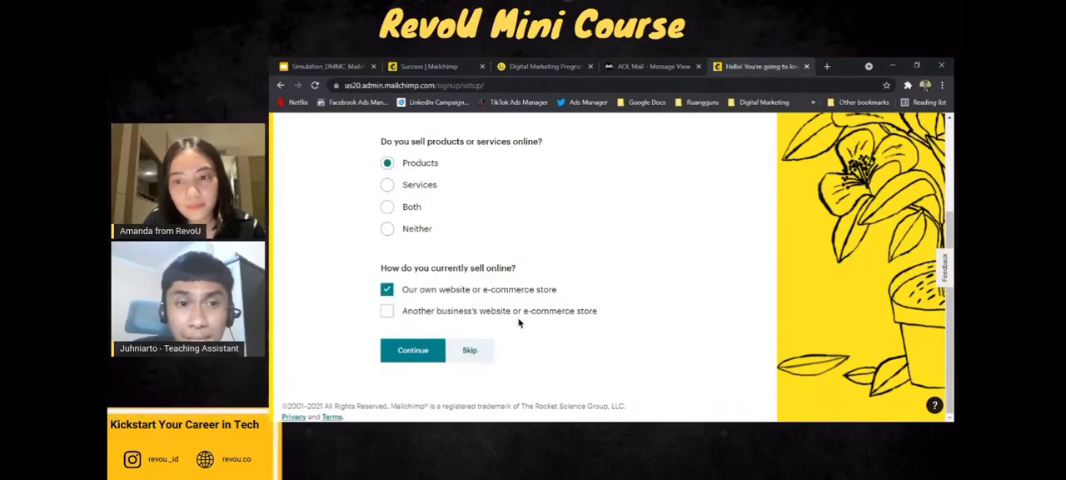
left_click(411, 352)
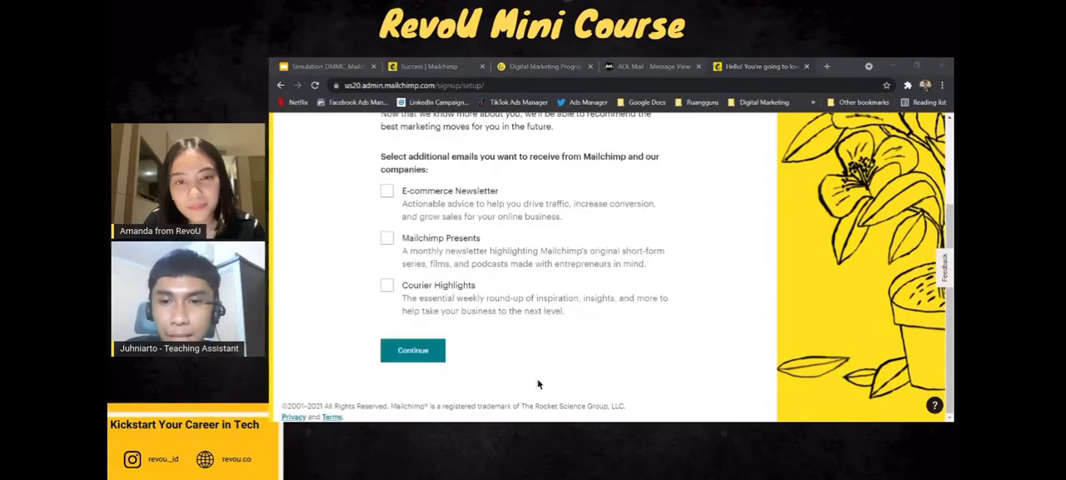
Examine the optional Mailchimp email subscriptions offered on the final setup page.
scroll(527, 264, "down", 2)
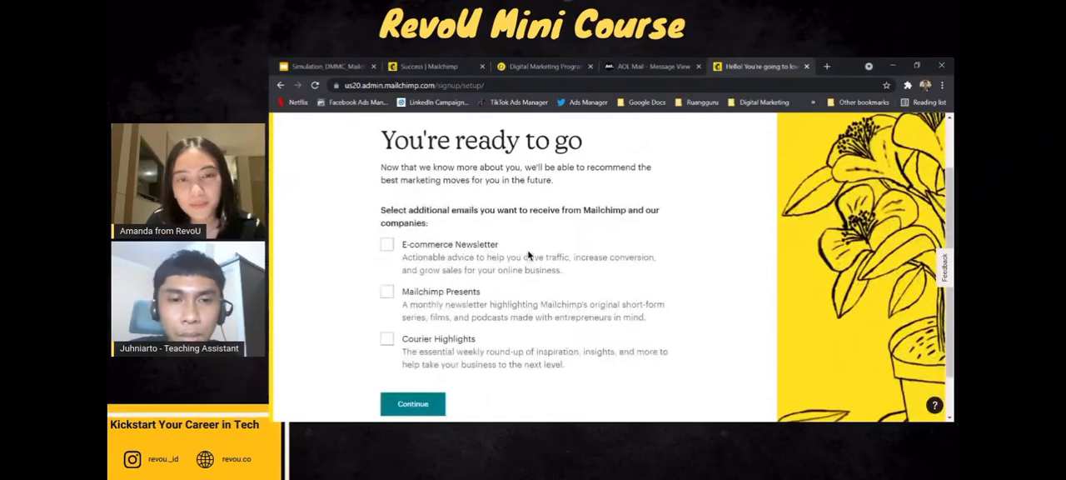
scroll(492, 208, "up", 1)
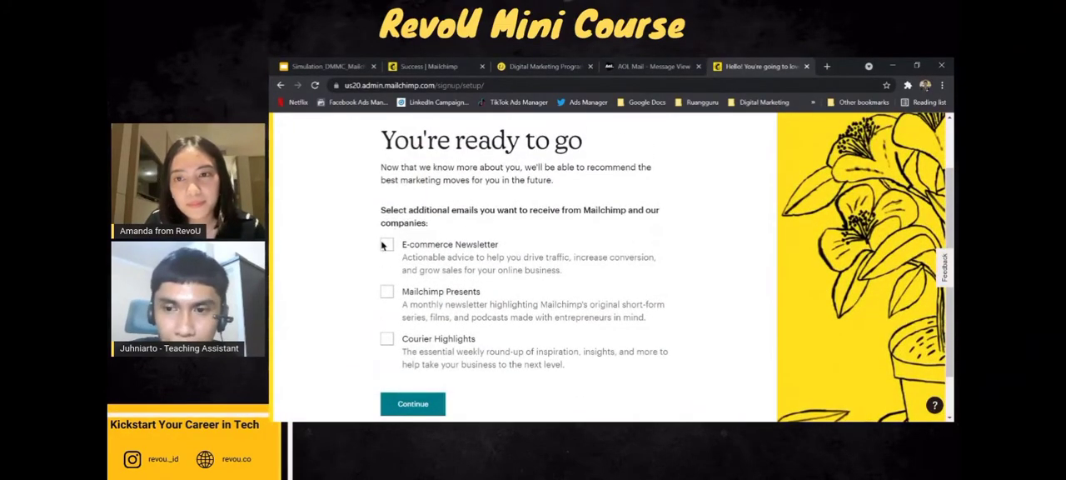
scroll(435, 241, "up", 1)
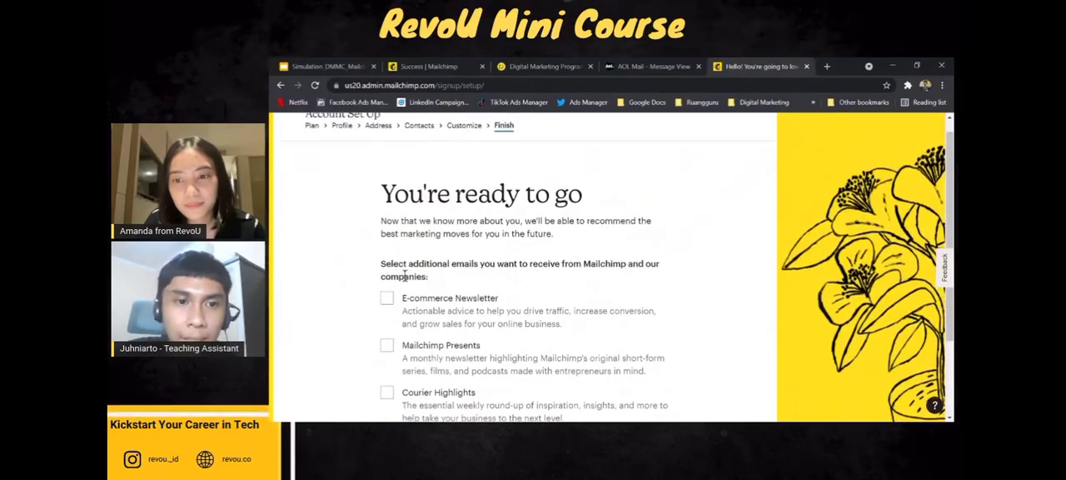
scroll(413, 243, "down", 1)
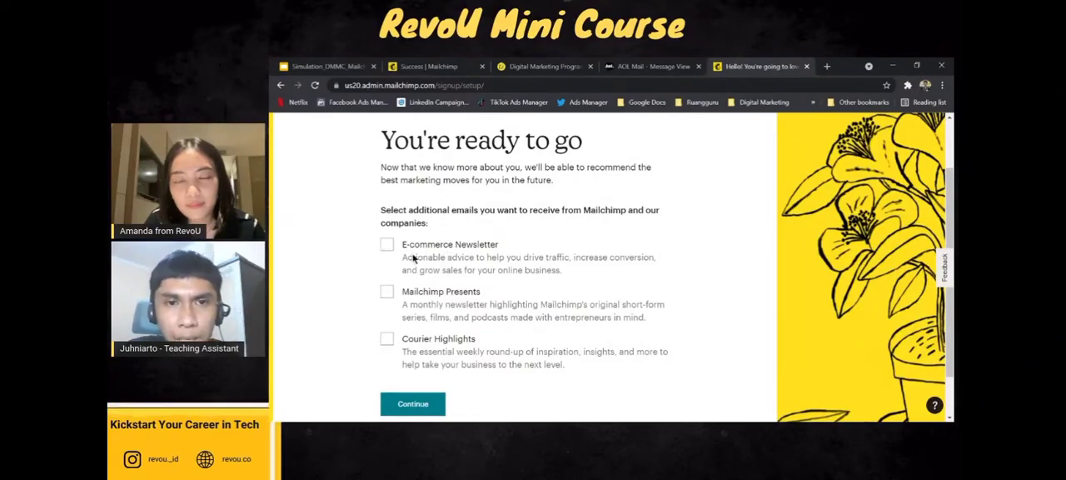
Toggle the optional E-commerce Newsletter, Mailchimp Presents and Courier Highlights email subscriptions.
left_click(388, 245)
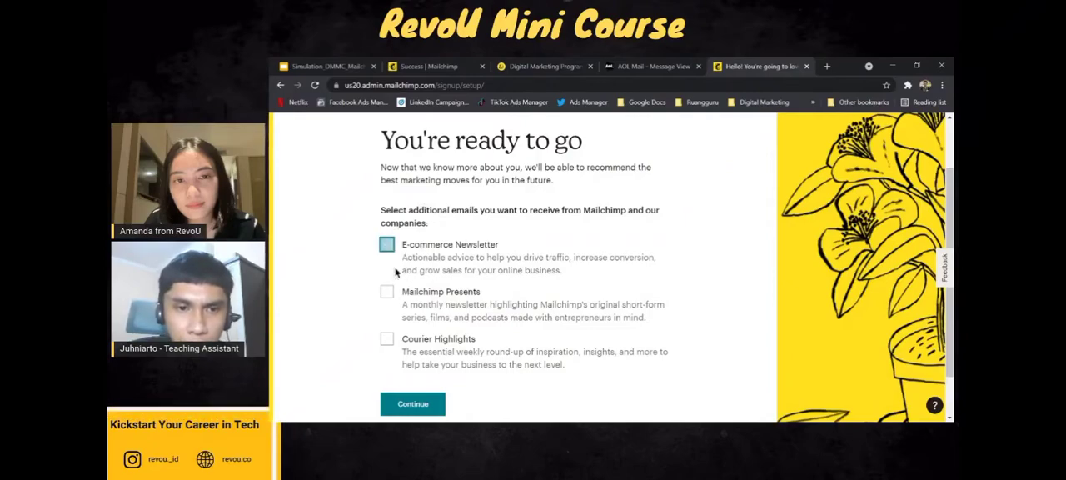
left_click(388, 293)
left_click(393, 339)
left_click(391, 296)
left_click(390, 339)
Complete the account setup and dismiss the Apple privacy update notice on the dashboard.
scroll(415, 377, "down", 2)
left_click(417, 351)
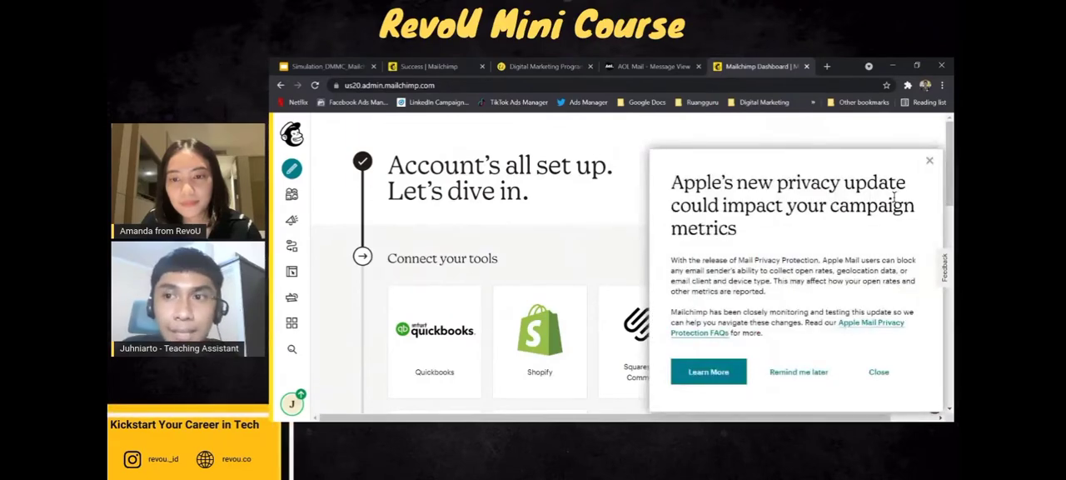
left_click(929, 160)
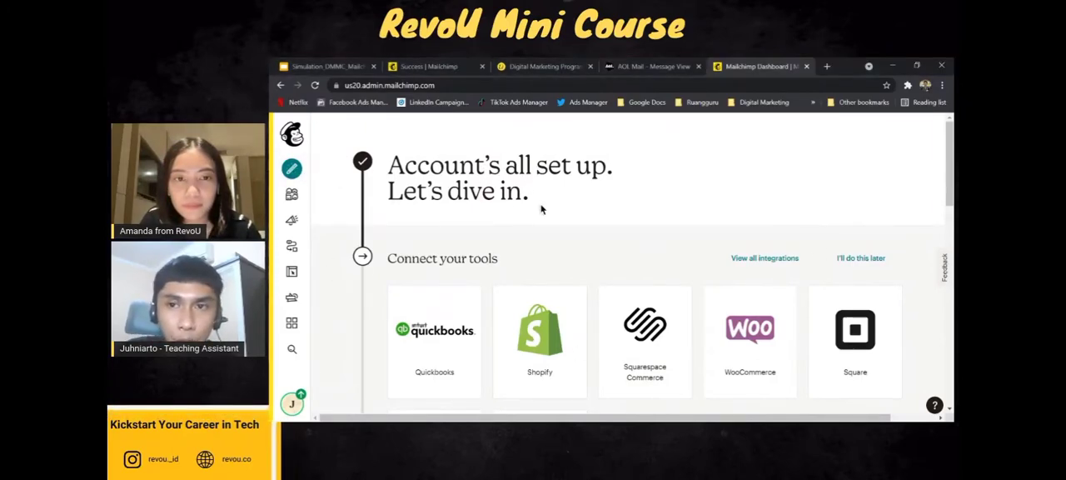
Switch to the Simulation_DMMC_Mailchimp presentation in Google Slides and review the simulation case's landing page and email tasks.
left_click(353, 64)
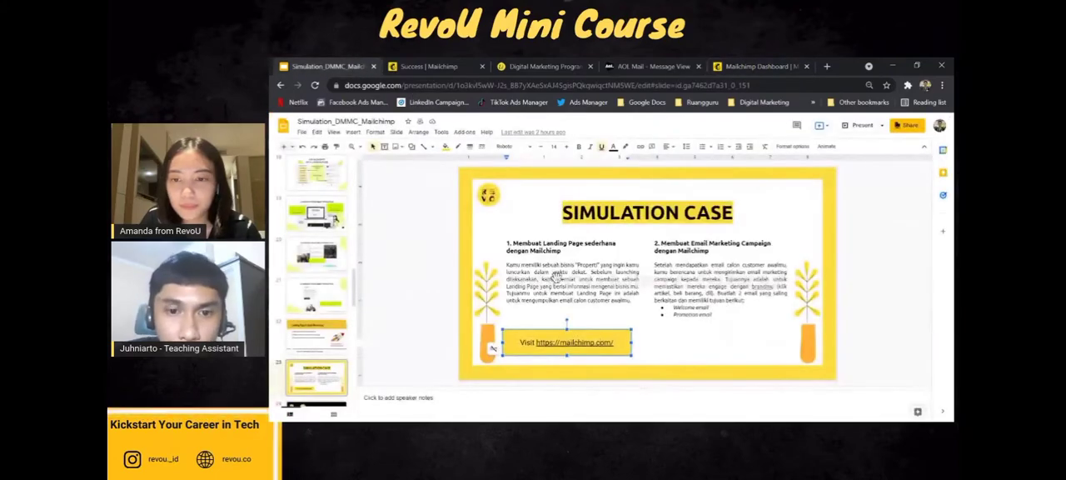
left_click(599, 262)
left_click(426, 274)
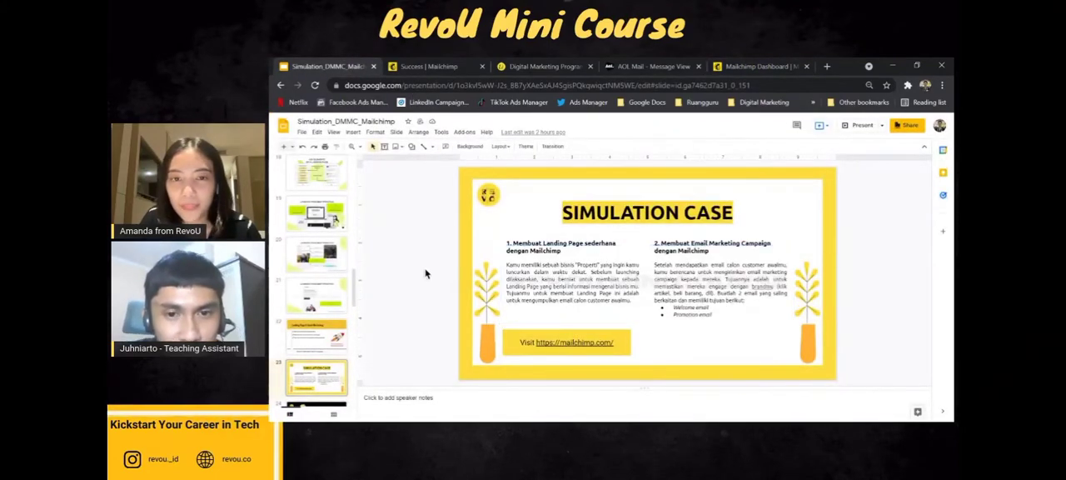
Switch back to the Mailchimp dashboard and start creating a new landing page.
left_click(742, 65)
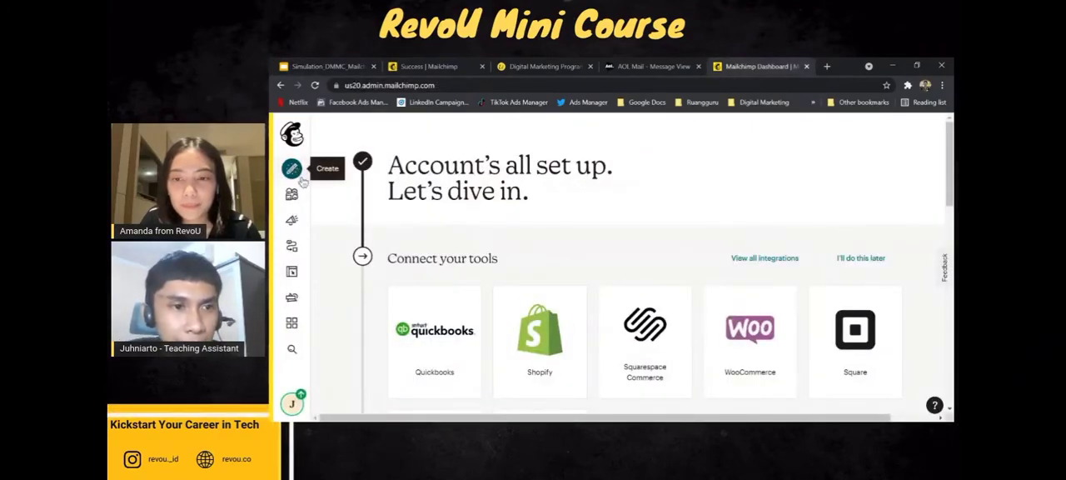
left_click(292, 169)
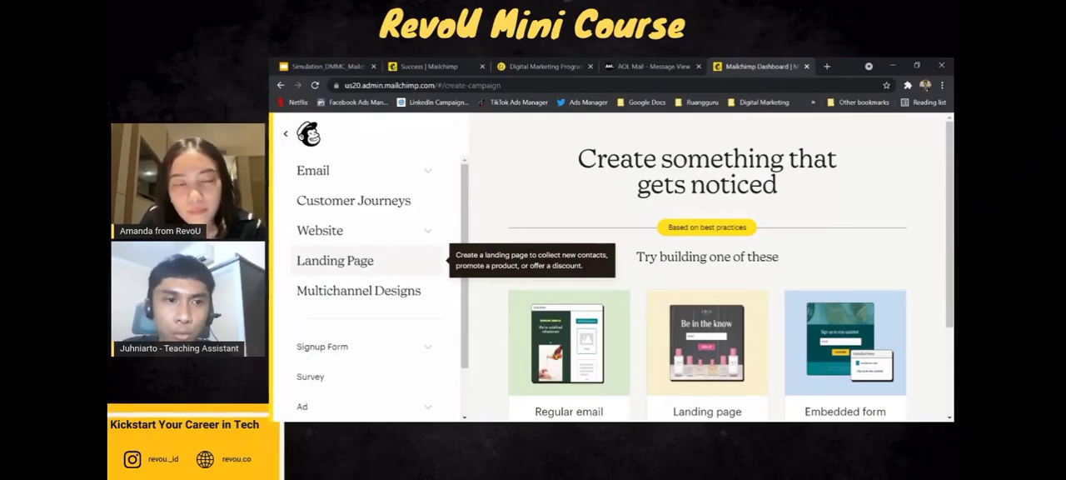
left_click(349, 268)
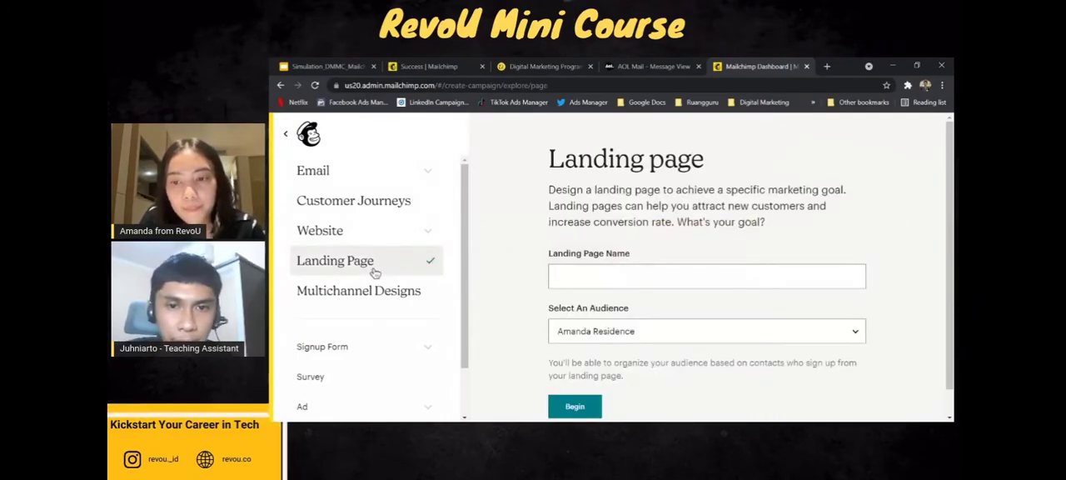
Name the new landing page Amanda Residence.
left_click(653, 279)
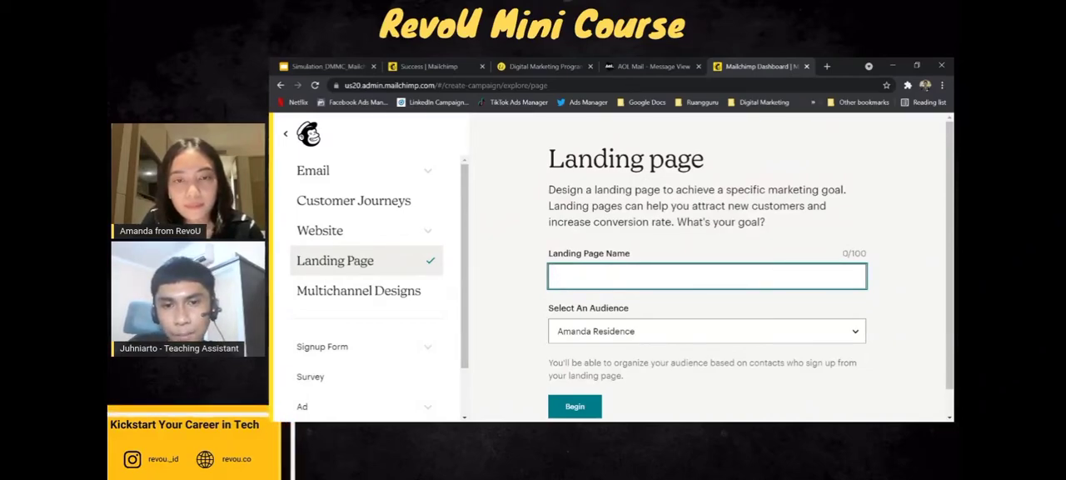
type("Amad")
key("BackSpace")
key("BackSpace")
key("BackSpace")
type("manaa Residence")
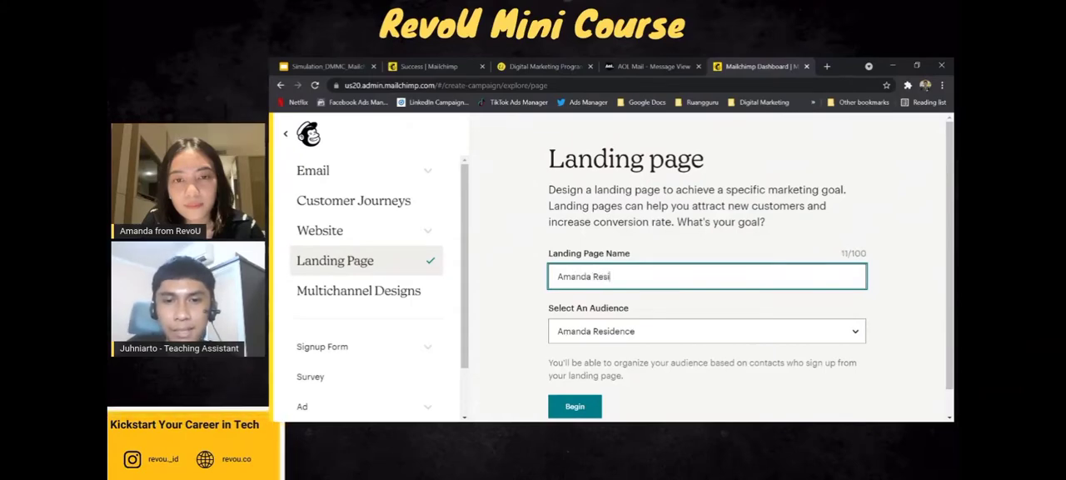
key("alt+Tab")
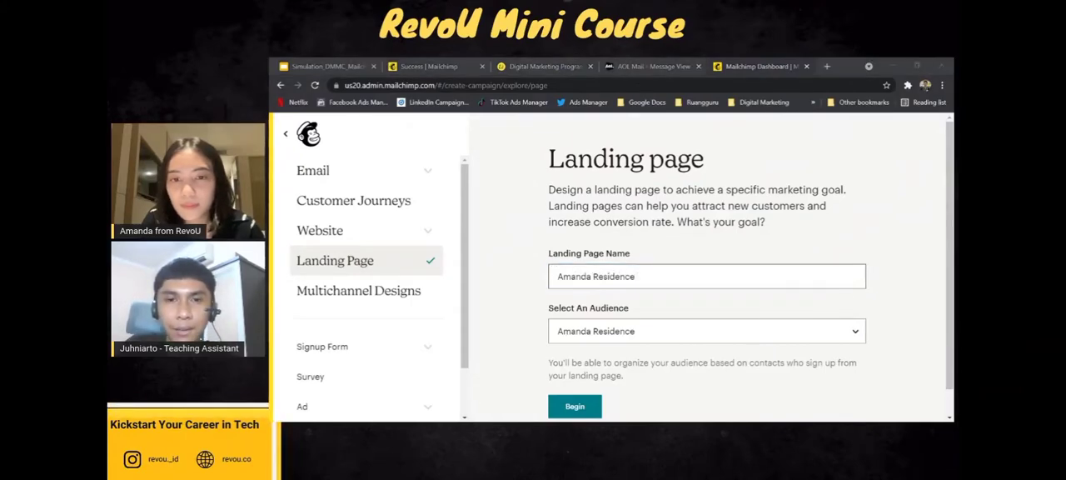
key("alt+Tab")
key("alt+Tab")
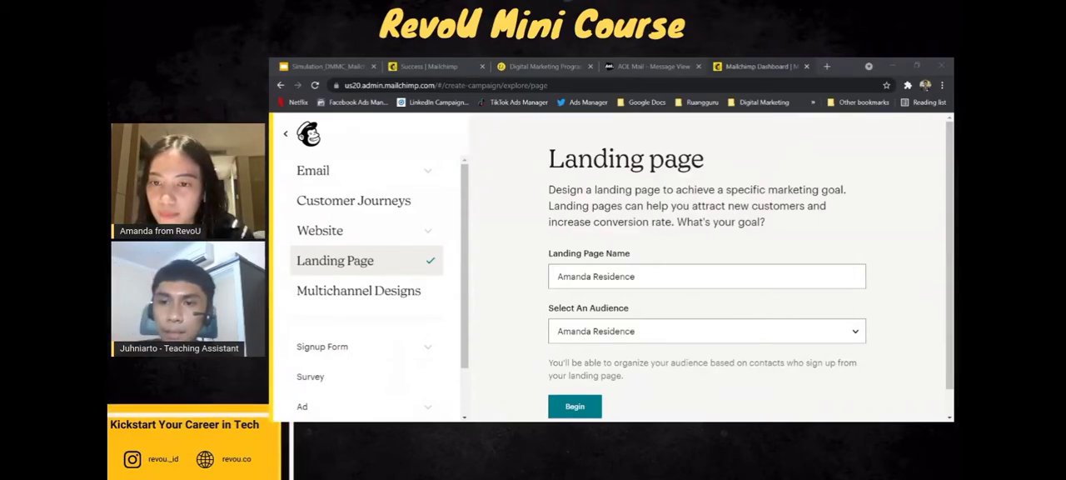
Extend the landing page name to Amanda Residence Launching Discount.
left_click(822, 284)
type("Dicou")
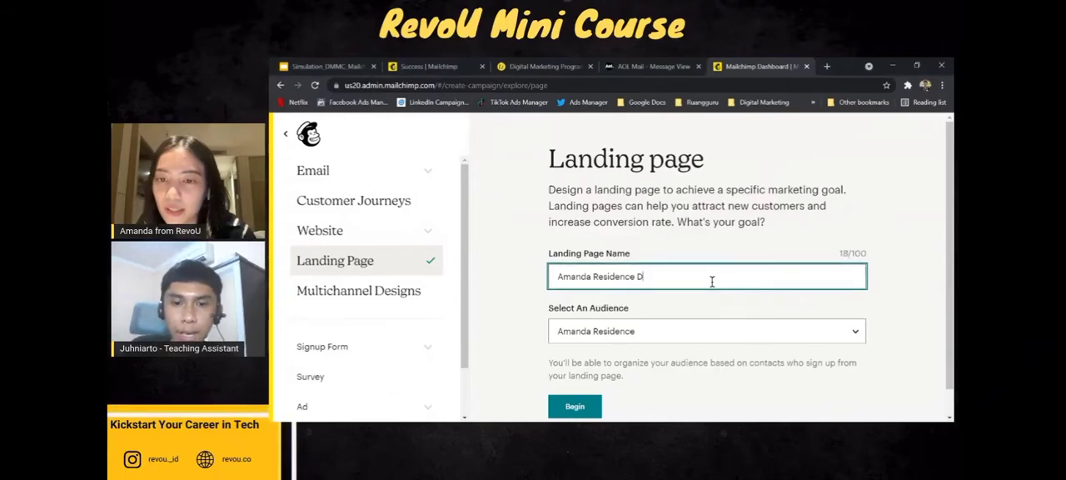
key("BackSpace")
key("BackSpace")
key("BackSpace")
type("scount")
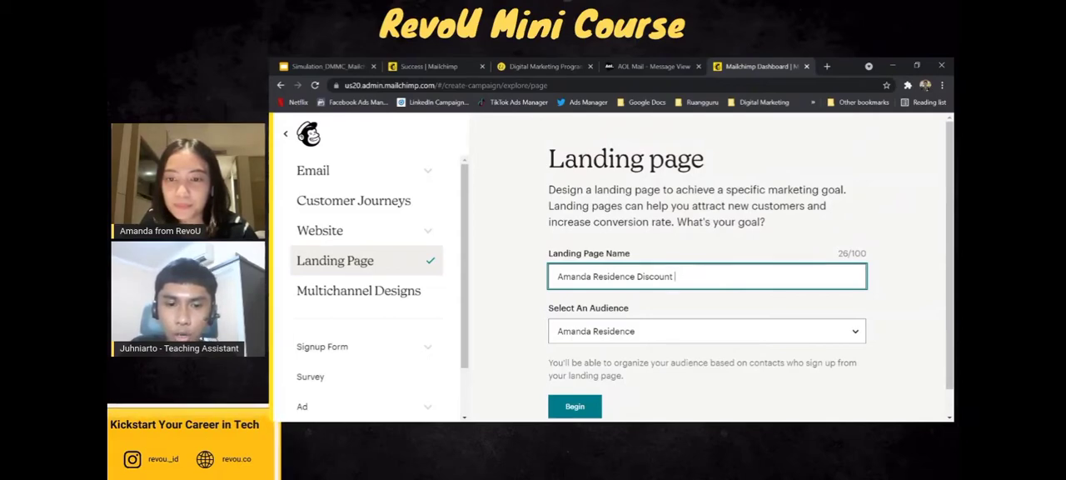
key("BackSpace")
key("BackSpace")
key("BackSpace")
key("BackSpace")
key("BackSpace")
key("BackSpace")
key("BackSpace")
key("BackSpace")
key("BackSpace")
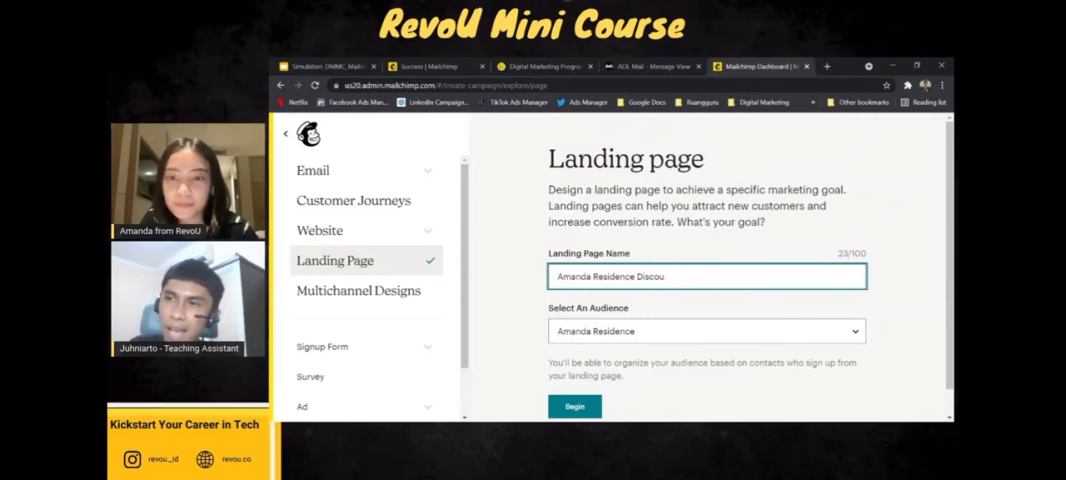
type("Launchin")
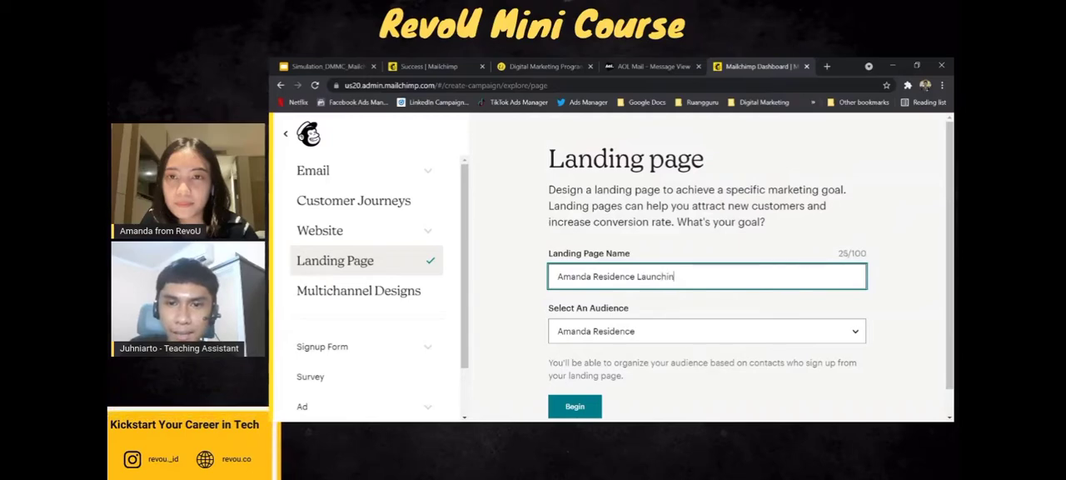
type("g Discount")
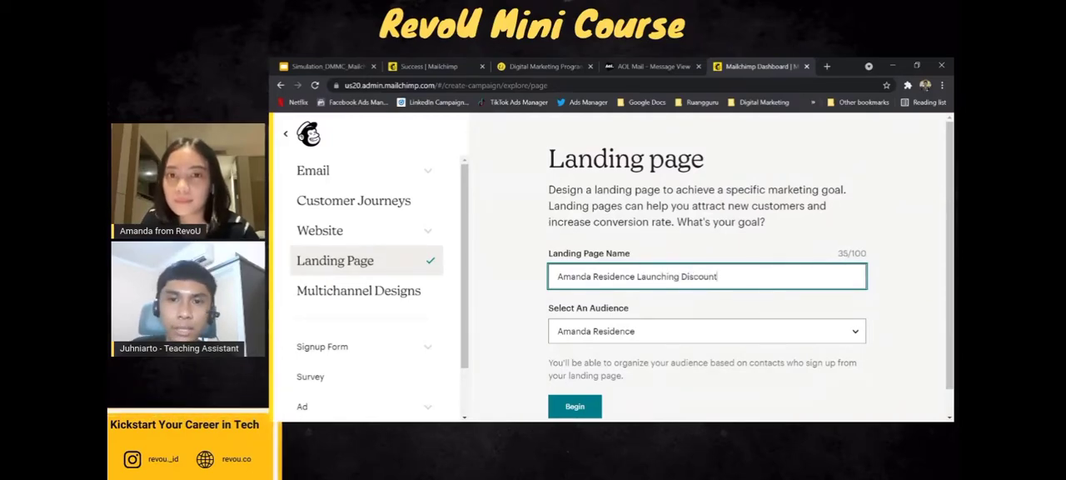
left_click(494, 277)
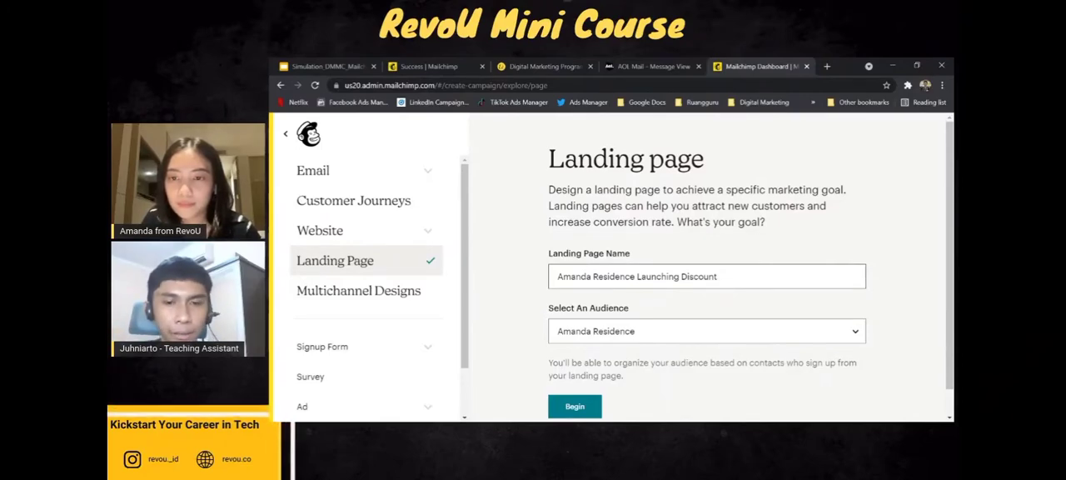
Keep Amanda Residence as the landing page's audience and begin building the page.
scroll(728, 297, "down", 1)
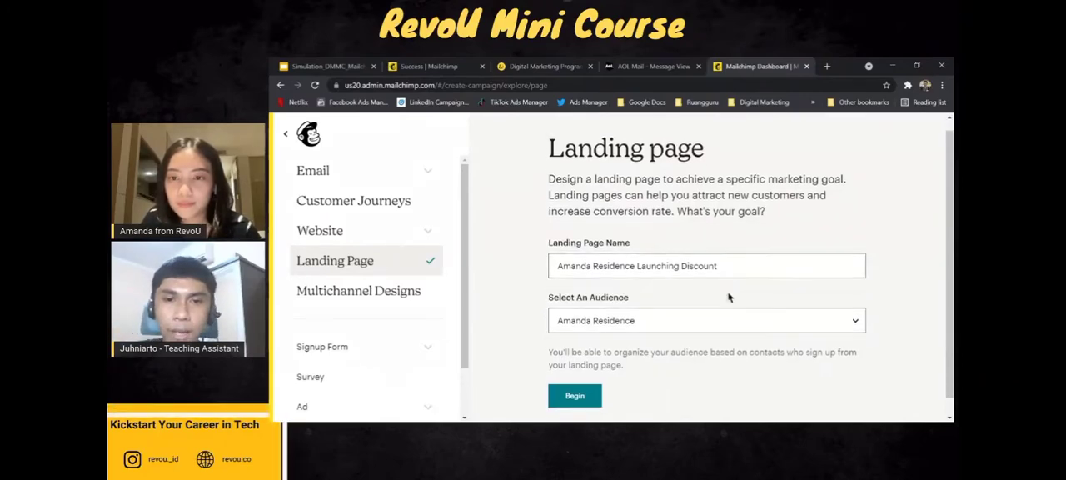
left_click(643, 312)
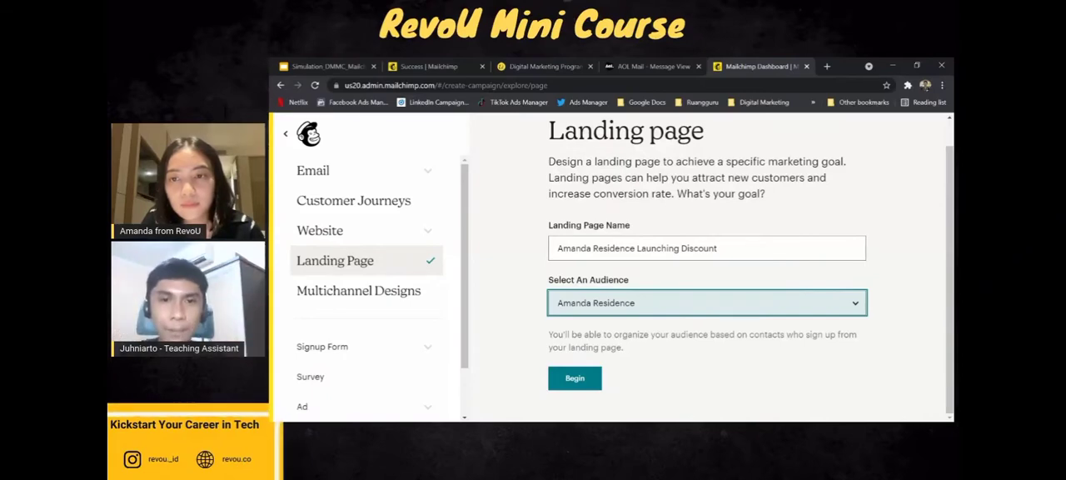
left_click(574, 380)
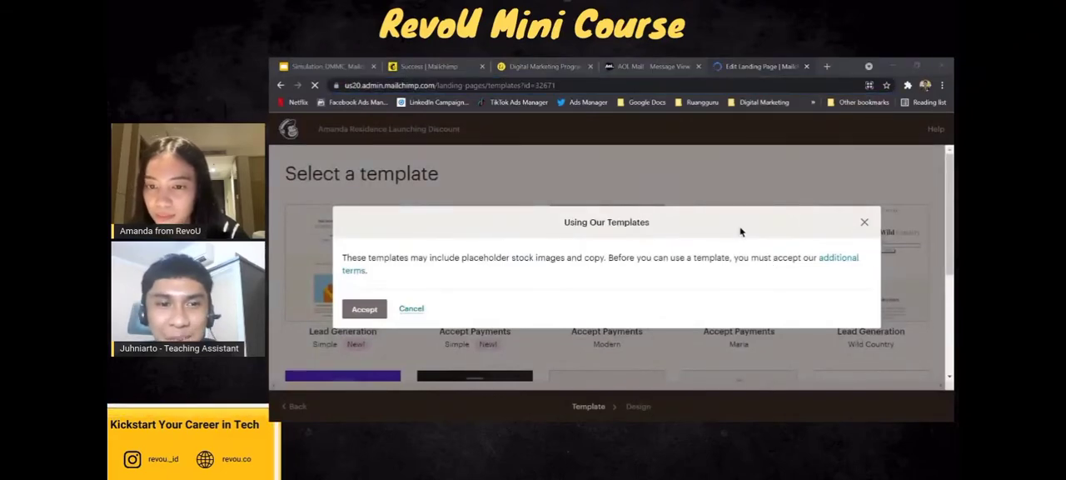
Accept the additional template terms and choose the Wild Country Lead Generation template for the landing page.
key("alt+Tab")
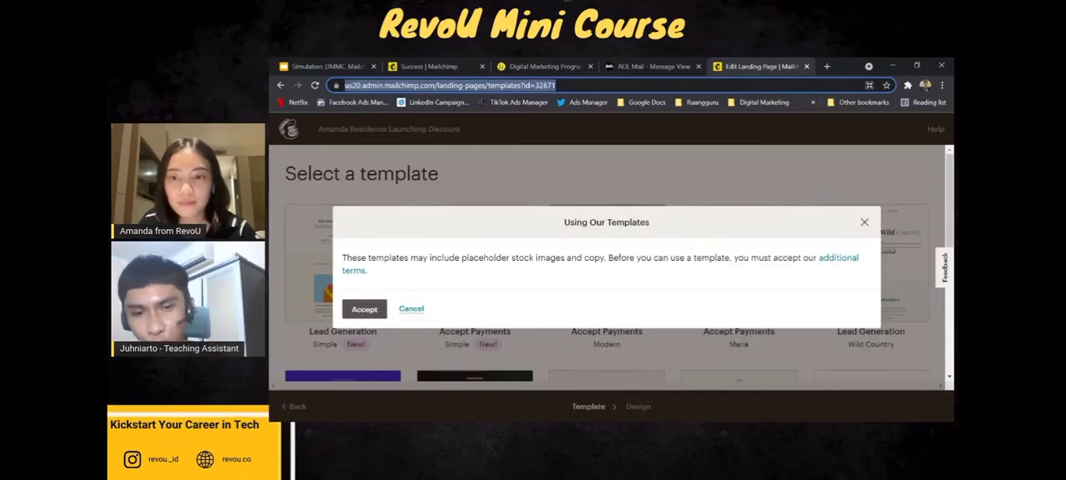
left_click(356, 313)
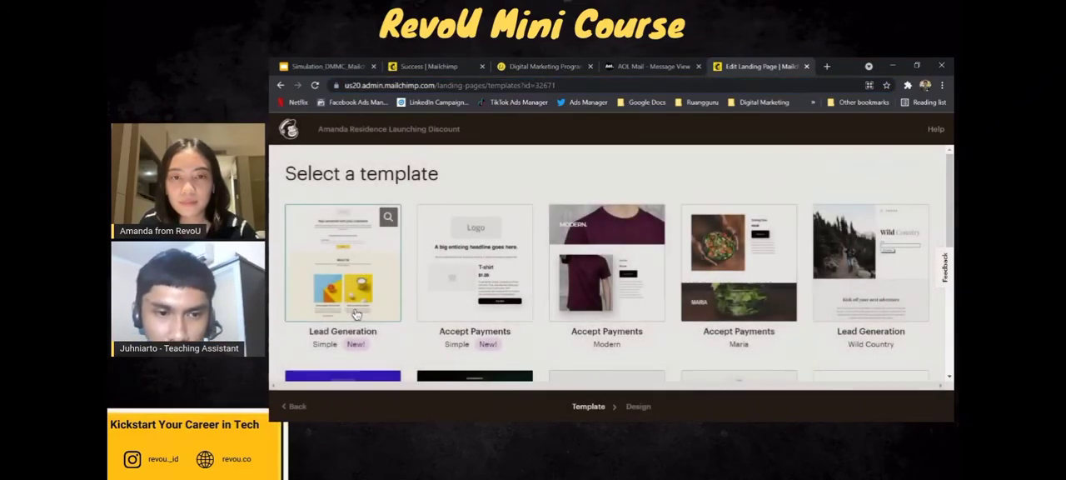
scroll(679, 269, "down", 3)
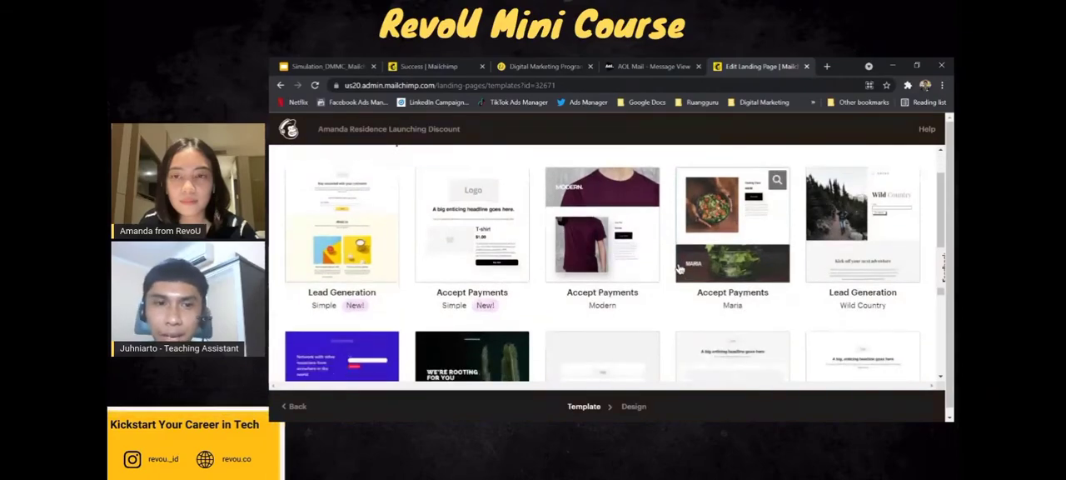
scroll(680, 269, "down", 2)
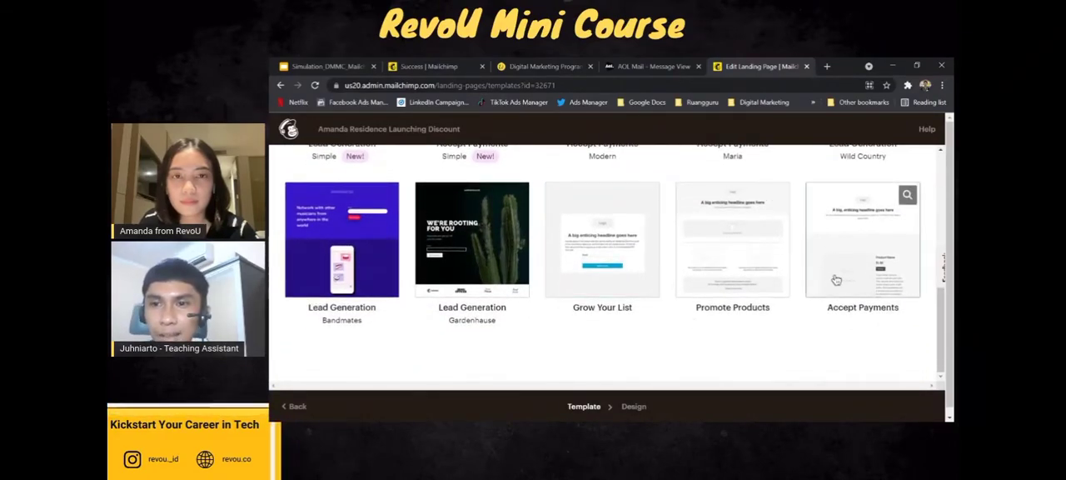
scroll(799, 281, "up", 4)
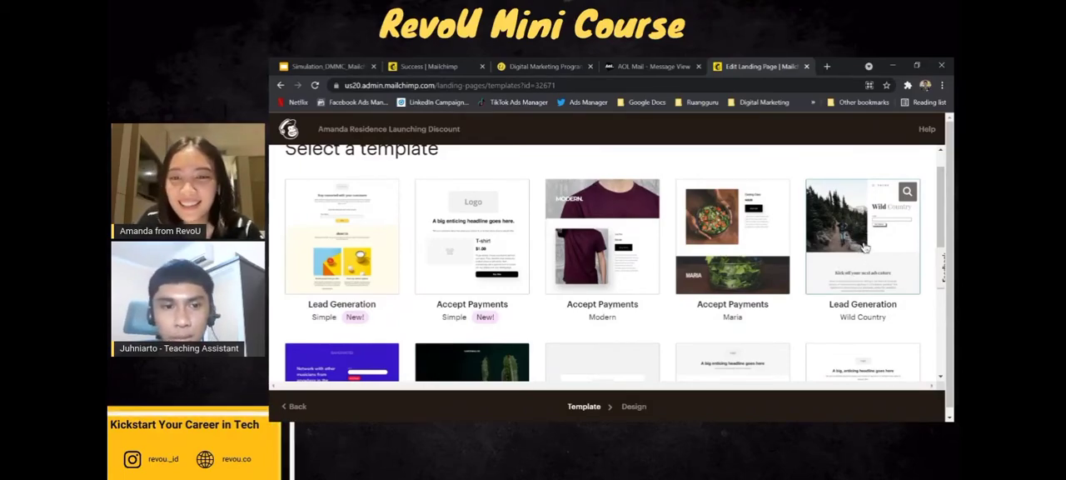
scroll(864, 247, "down", 3)
scroll(865, 248, "up", 1)
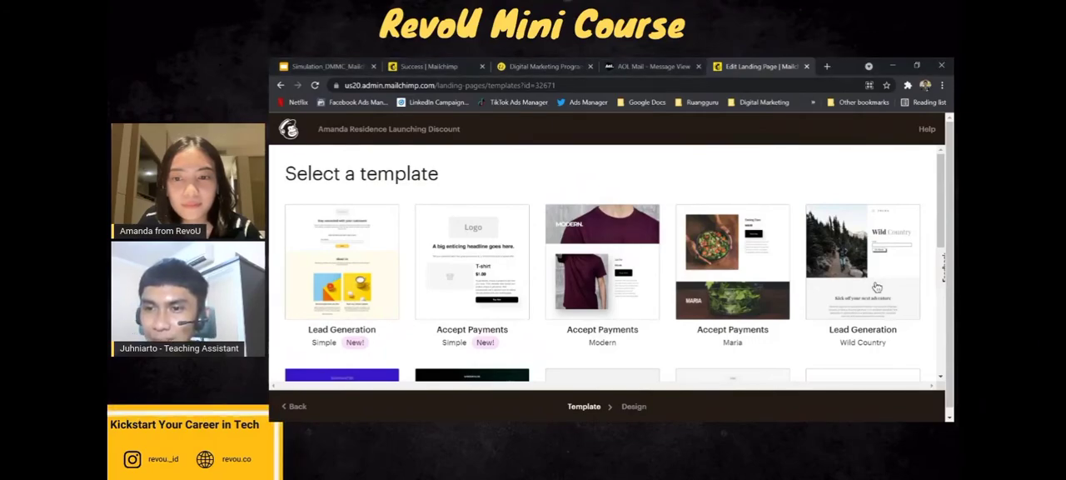
left_click(833, 278)
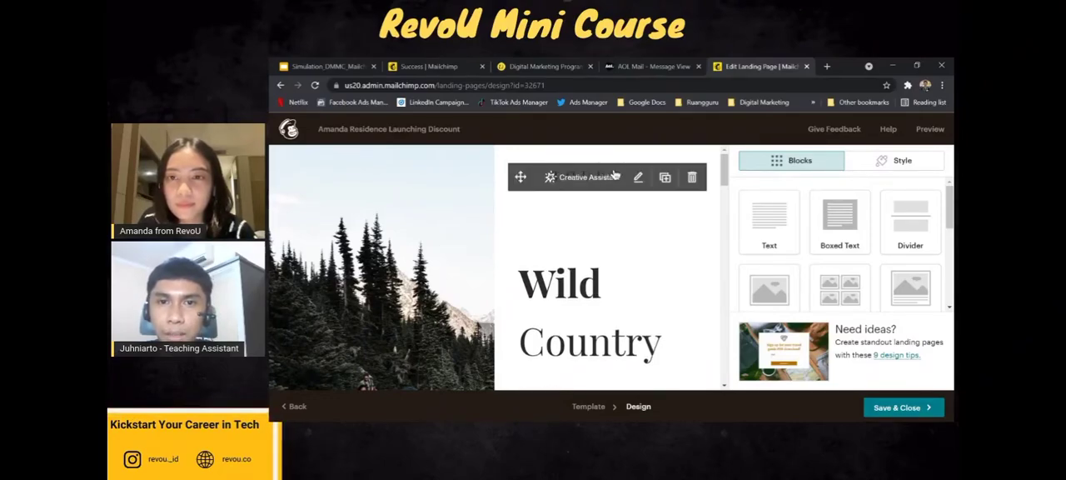
Replace the TOURS logo image above the Wild Country heading with the uploaded file profile-pic (6).png.
left_click(521, 195)
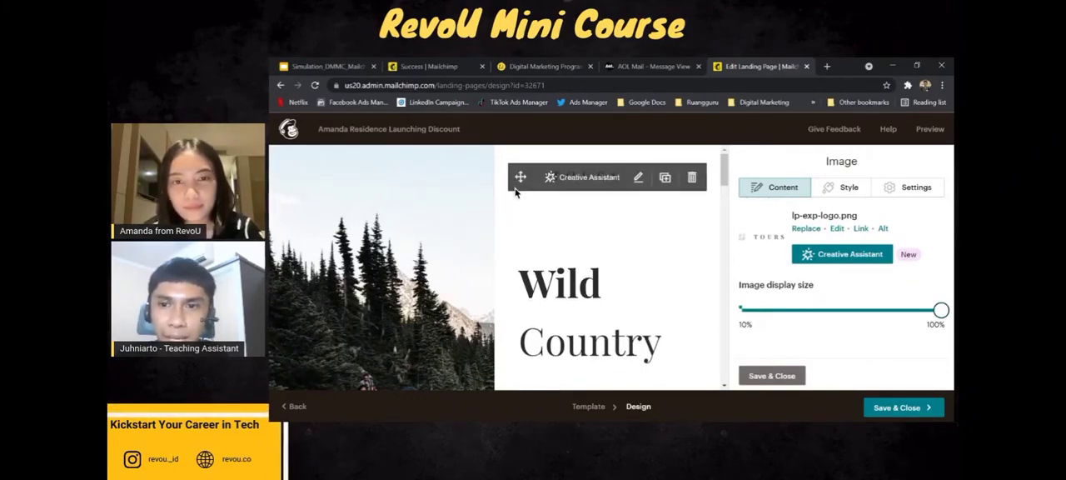
left_click(806, 228)
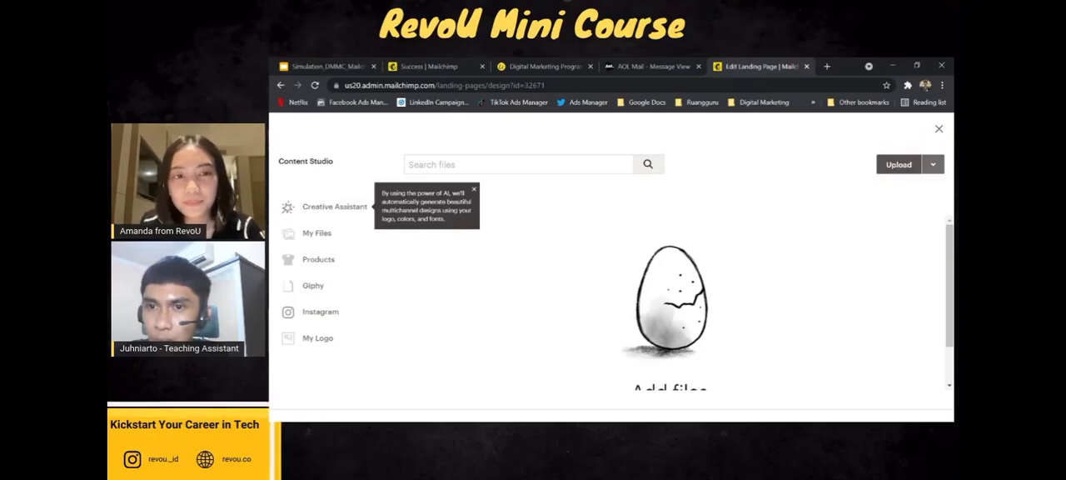
left_click(898, 168)
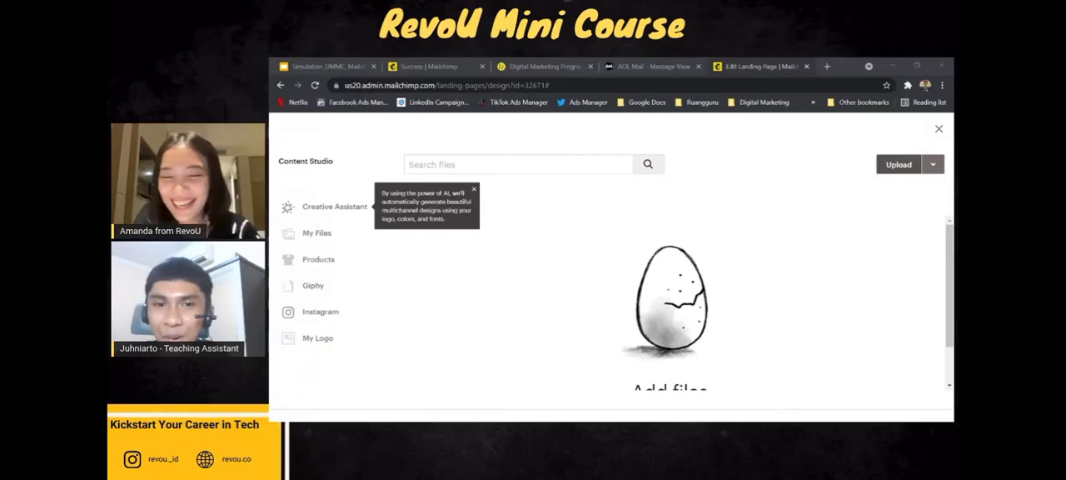
left_click(794, 329)
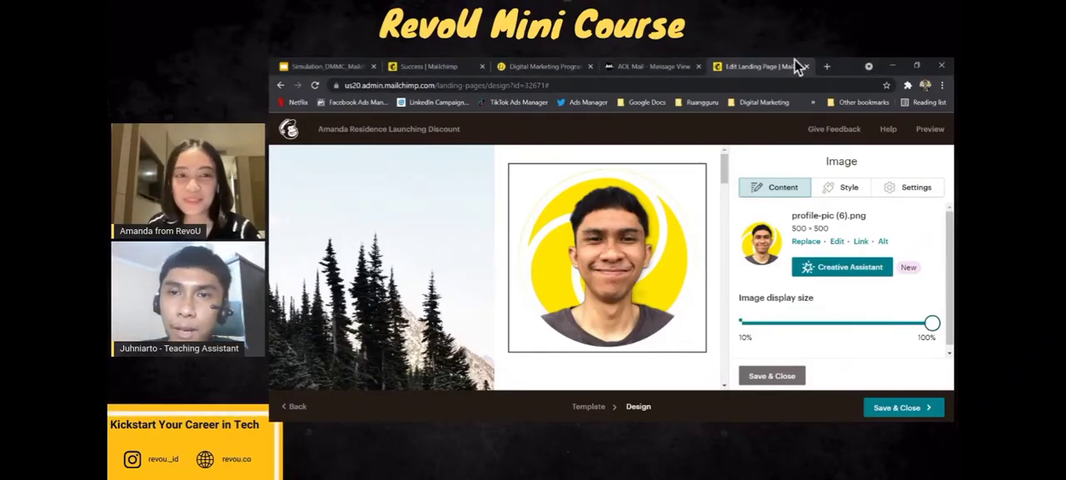
Search Google for "free logo" in a new browser tab.
left_click(826, 66)
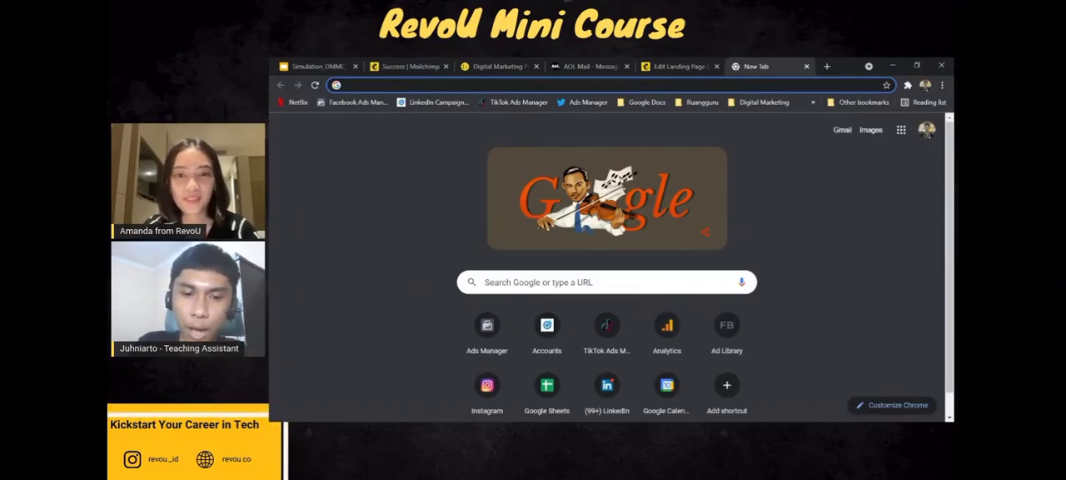
type("f")
key("BackSpace")
key("BackSpace")
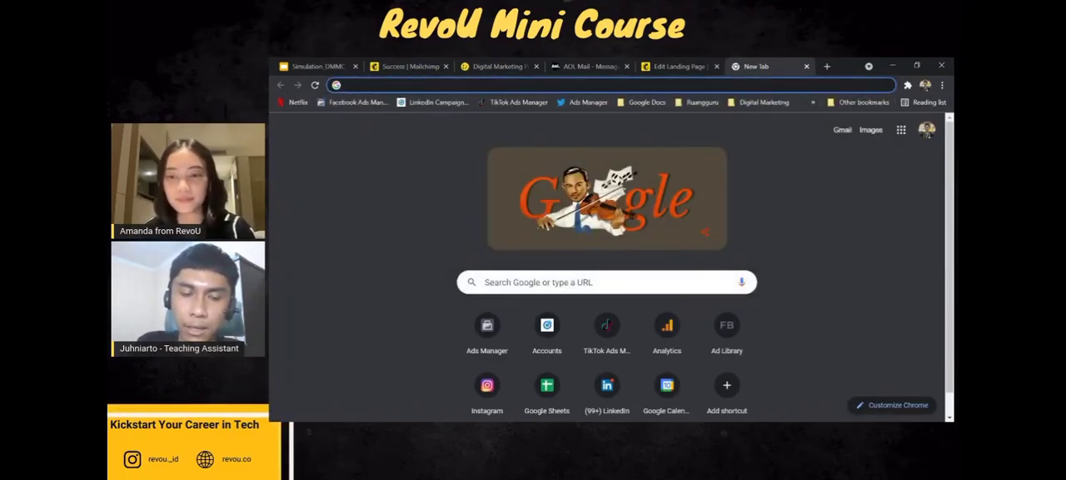
type("free logo")
key("Return")
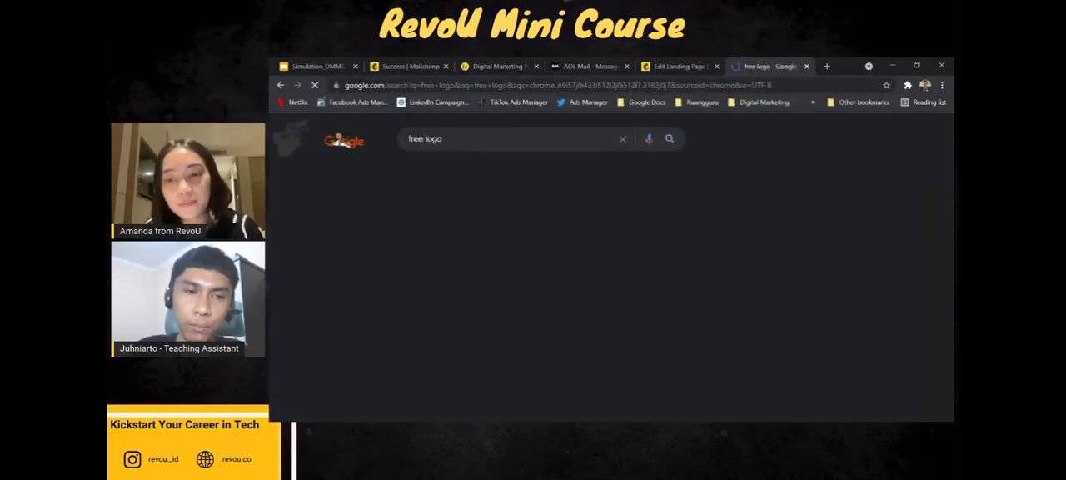
Change the Google search to "free icon" and open the Flaticon website from the results.
double_click(434, 138)
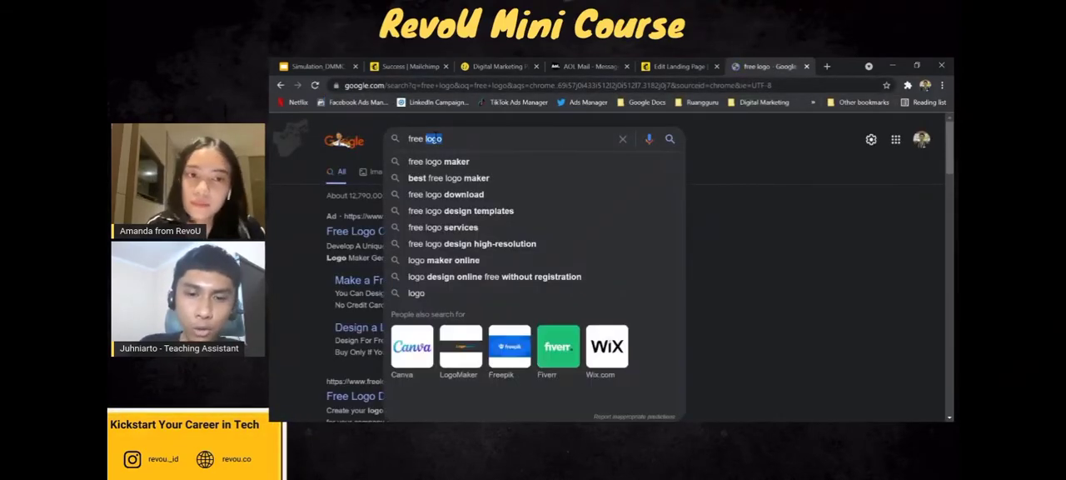
type("icon")
key("Return")
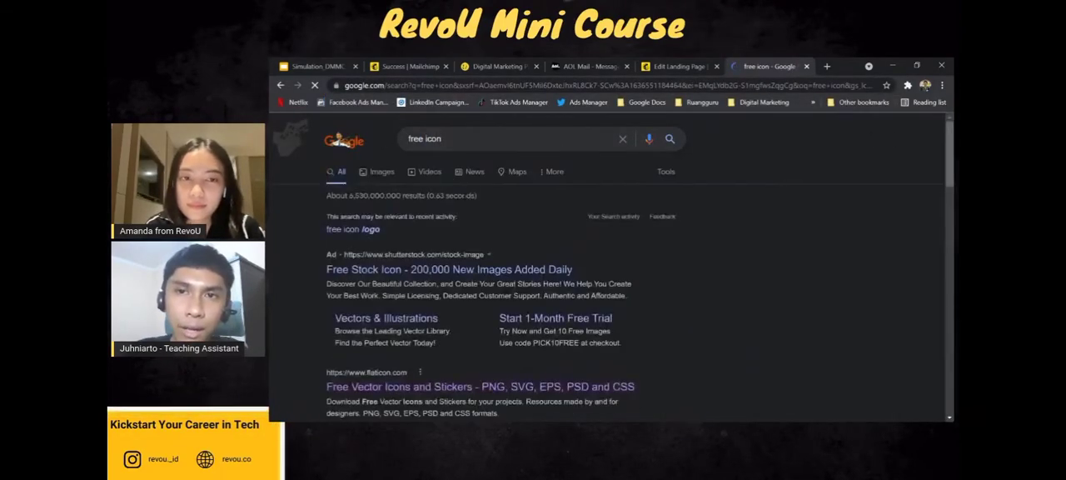
scroll(416, 300, "down", 2)
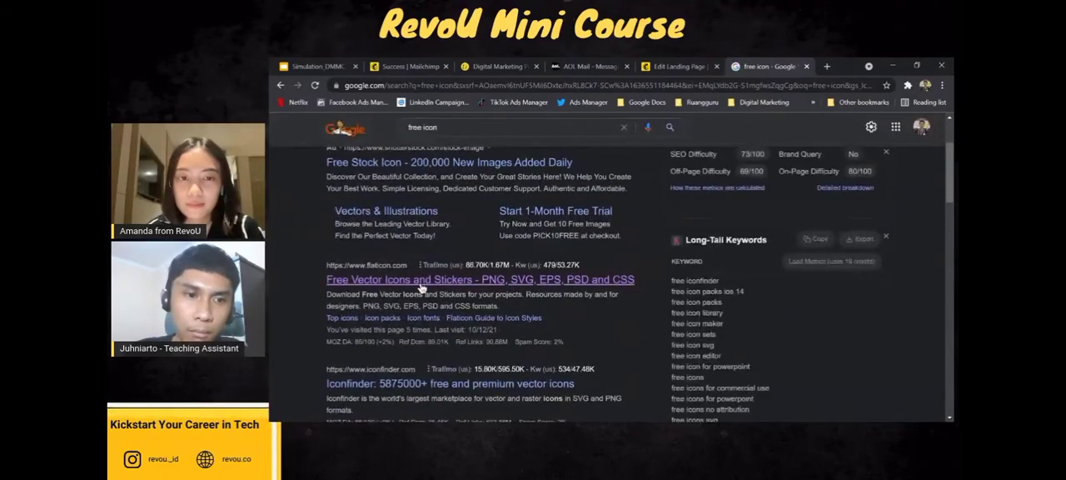
left_click(422, 285)
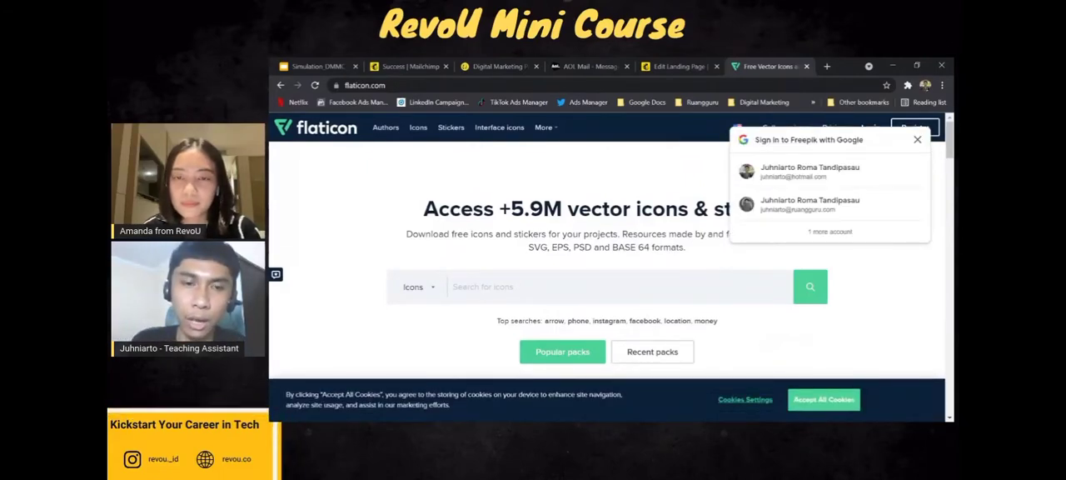
Search Flaticon for "house" icons and browse the results.
left_click(548, 283)
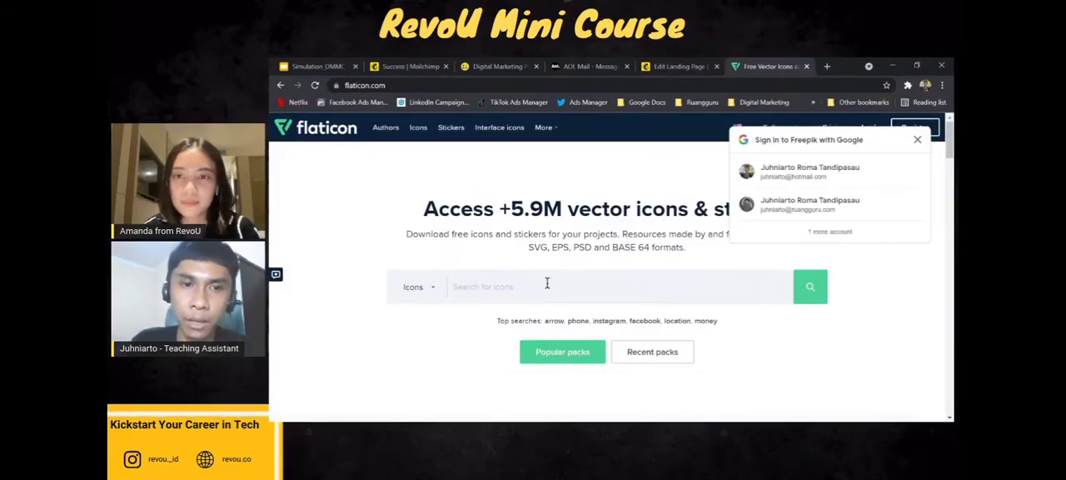
type("h")
key("BackSpace")
type("house")
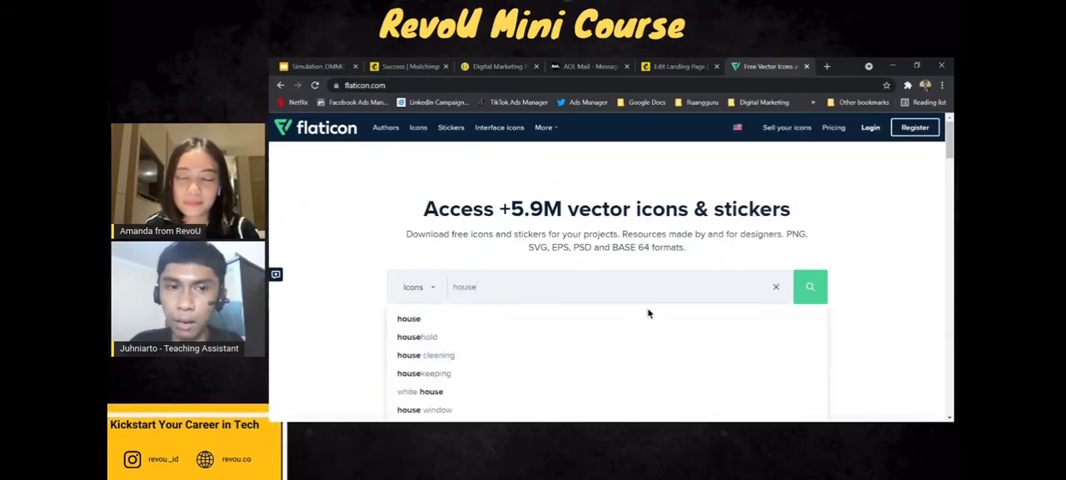
left_click(585, 317)
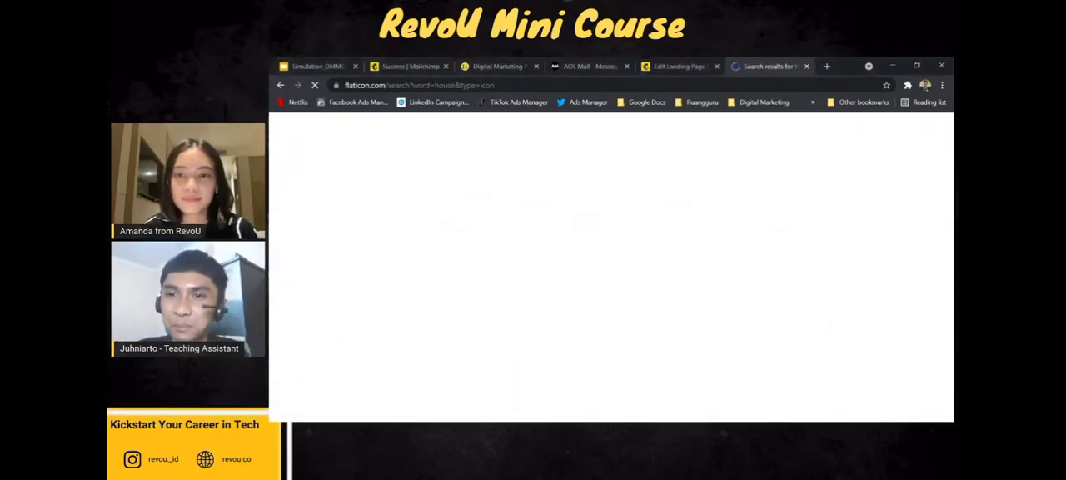
scroll(422, 290, "down", 3)
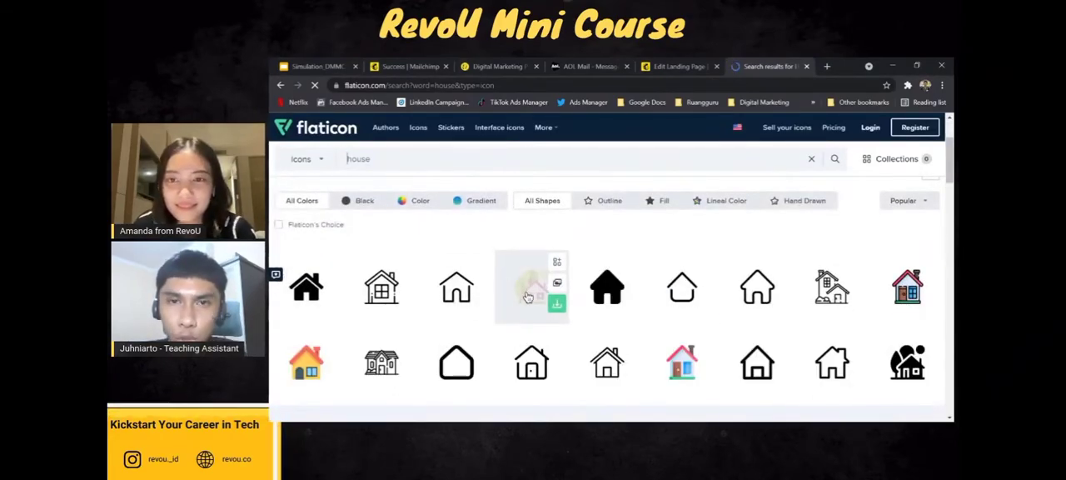
Return to the Mailchimp landing page editor, resize the profile-pic (6).png logo to 120 × 120 and save it.
left_click(665, 63)
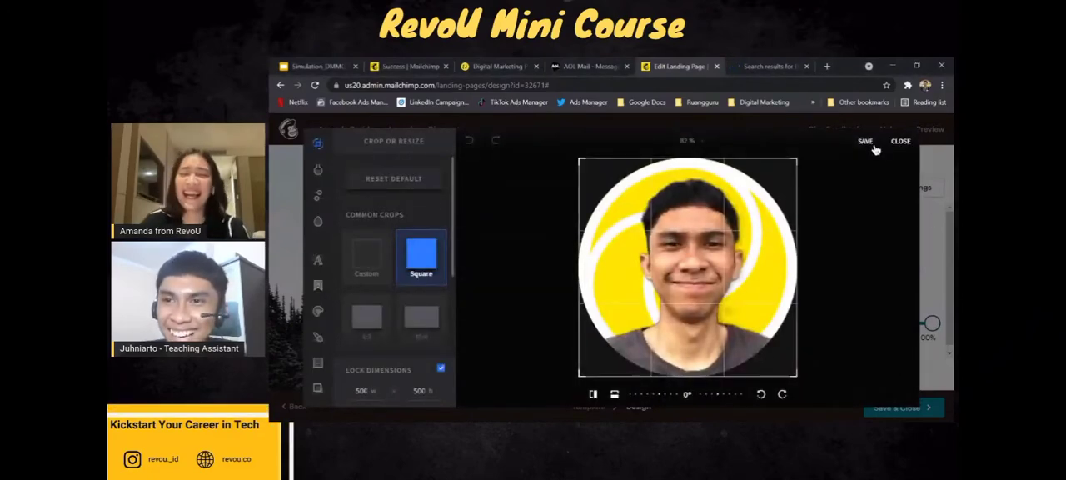
left_click(902, 144)
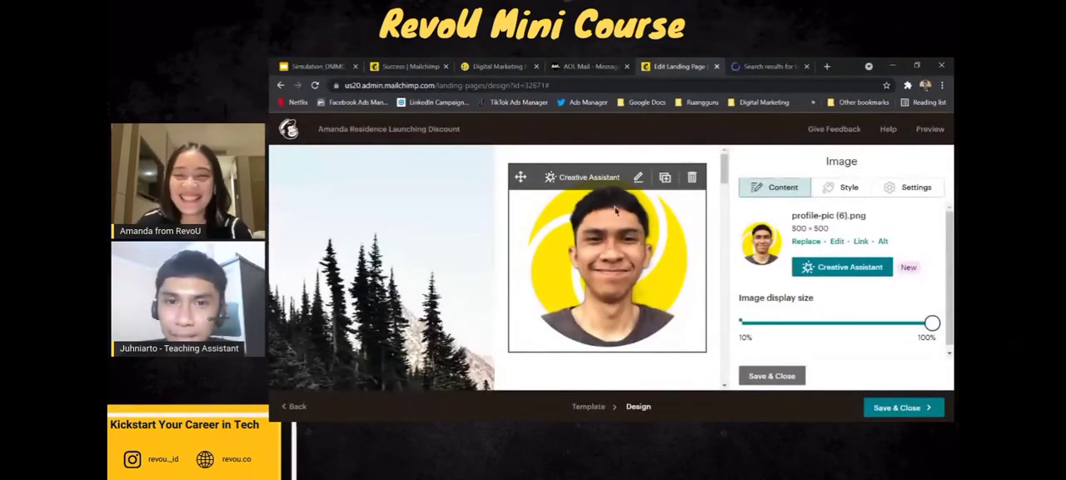
left_click(829, 263)
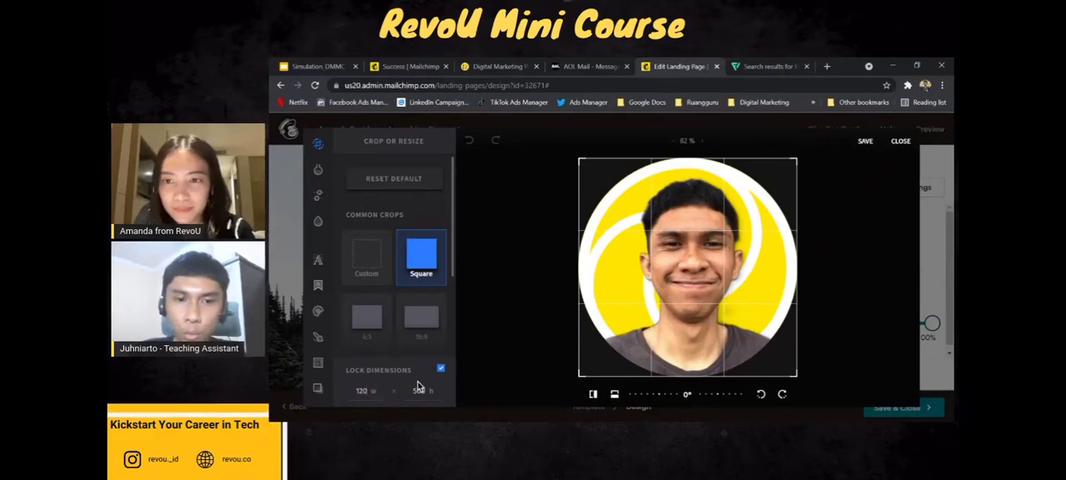
left_click(863, 140)
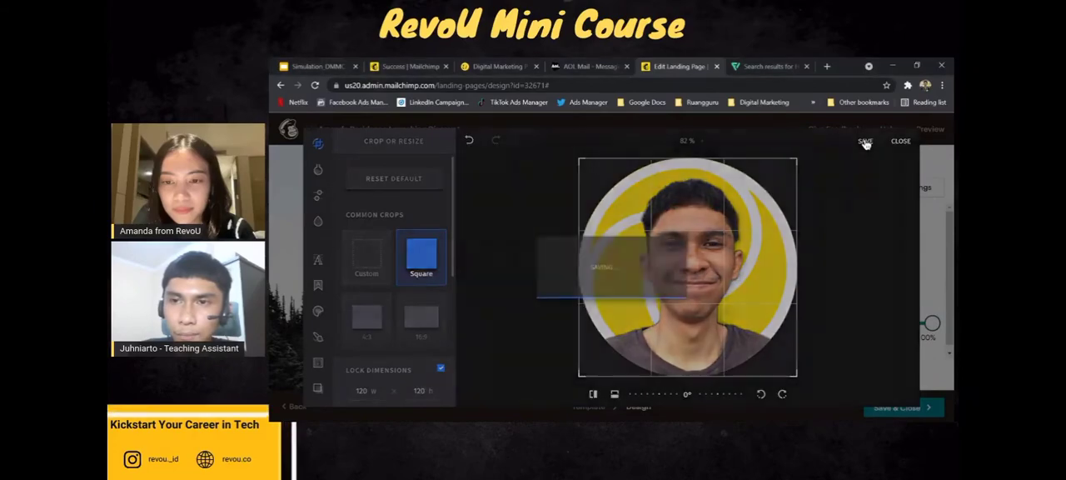
mouse_move(639, 280)
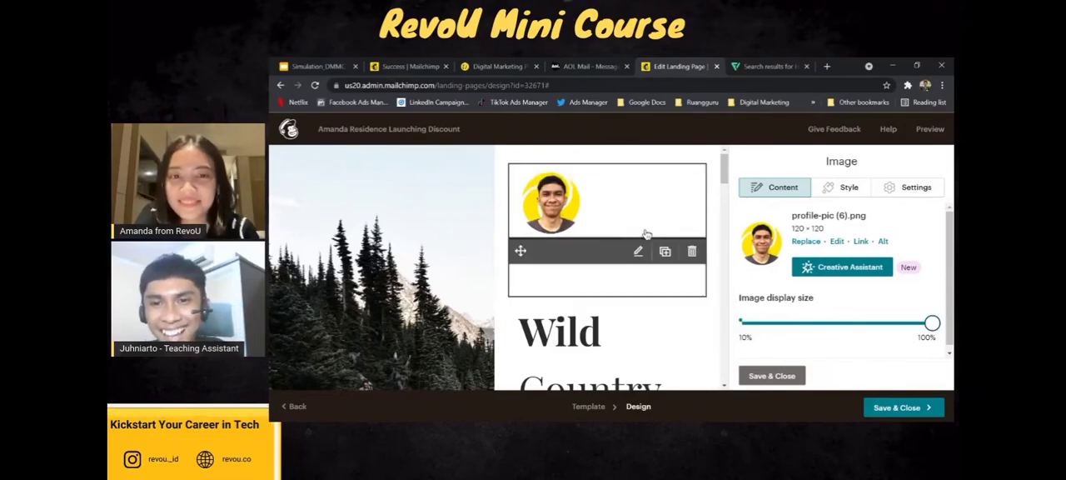
scroll(642, 240, "down", 1)
scroll(642, 240, "up", 1)
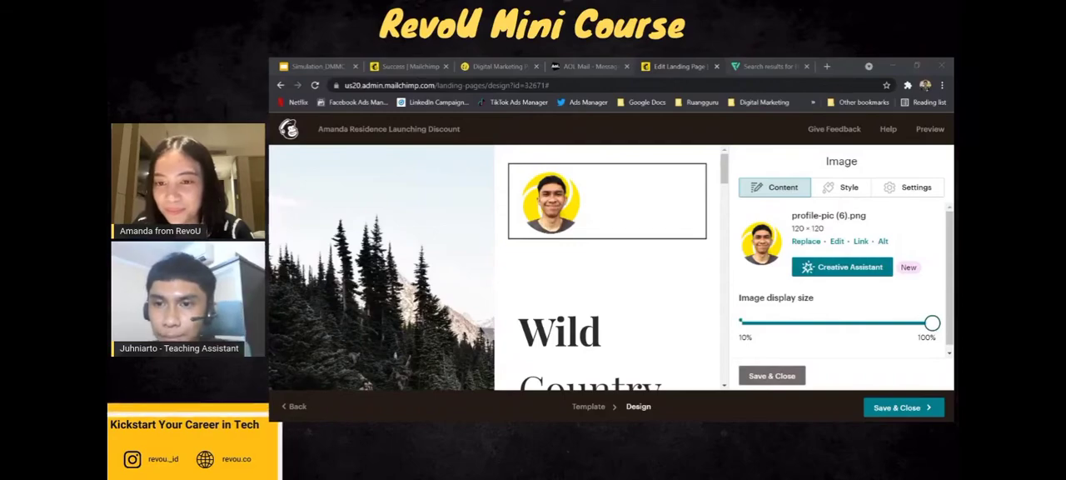
Replace the bold word "Wild" in the page's main heading with "Amanda".
scroll(487, 275, "down", 3)
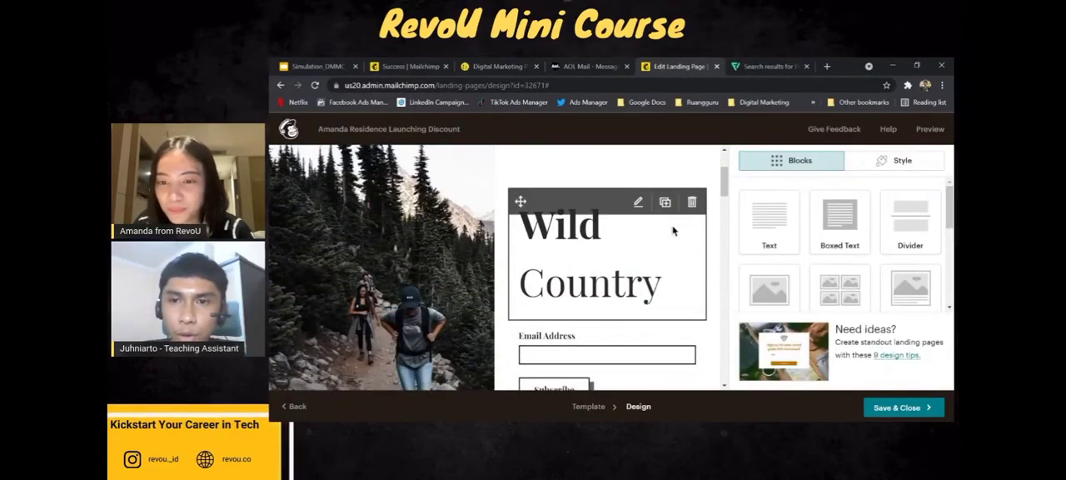
left_click(549, 242)
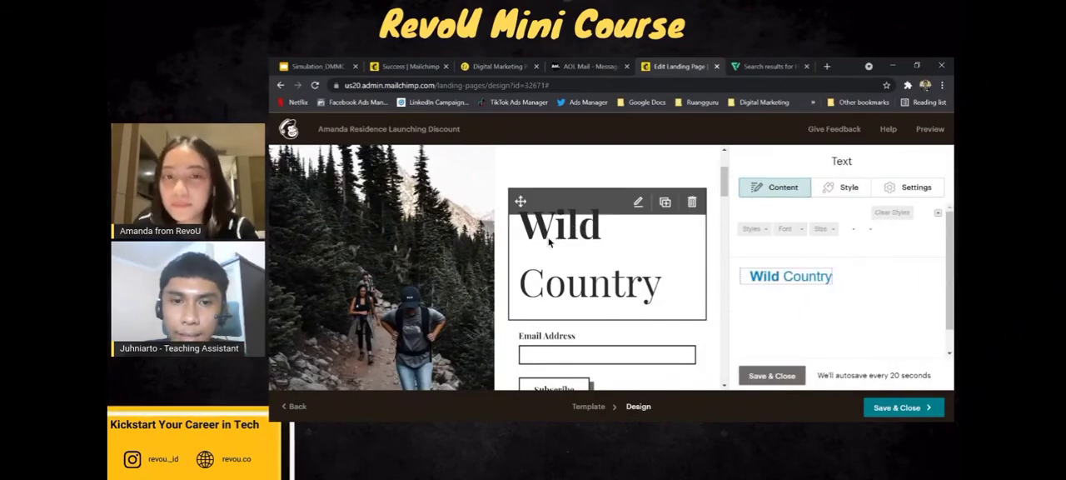
scroll(665, 290, "up", 1)
scroll(647, 288, "down", 2)
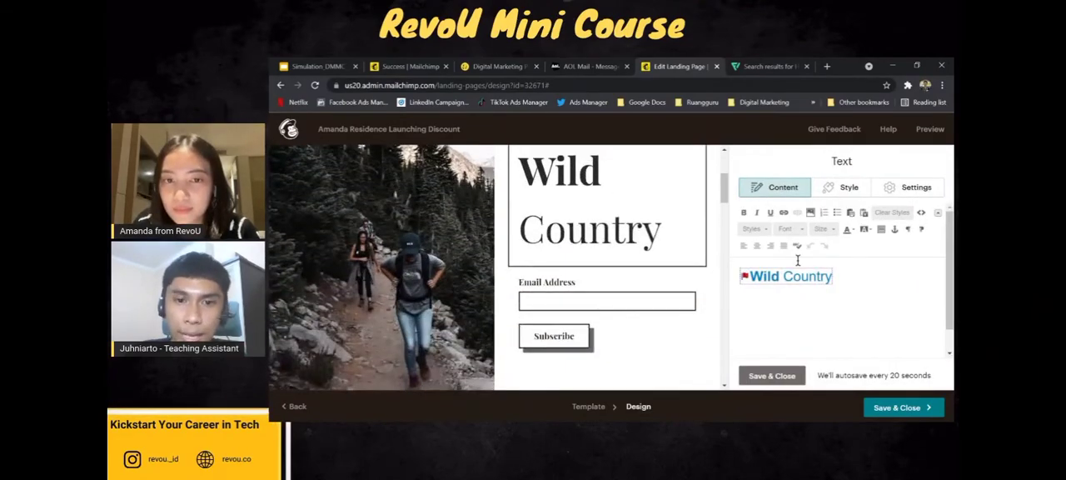
scroll(629, 238, "up", 1)
scroll(629, 242, "down", 3)
scroll(629, 250, "up", 2)
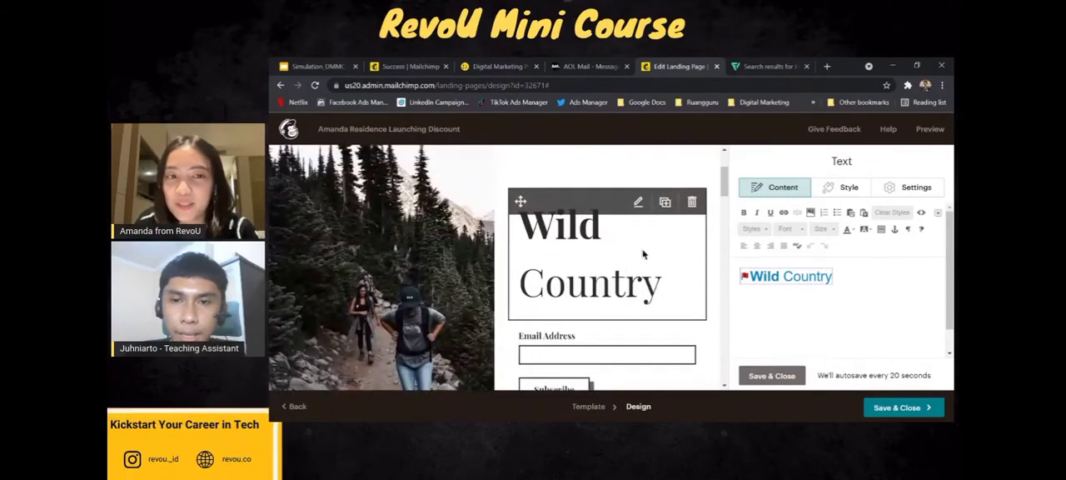
double_click(773, 278)
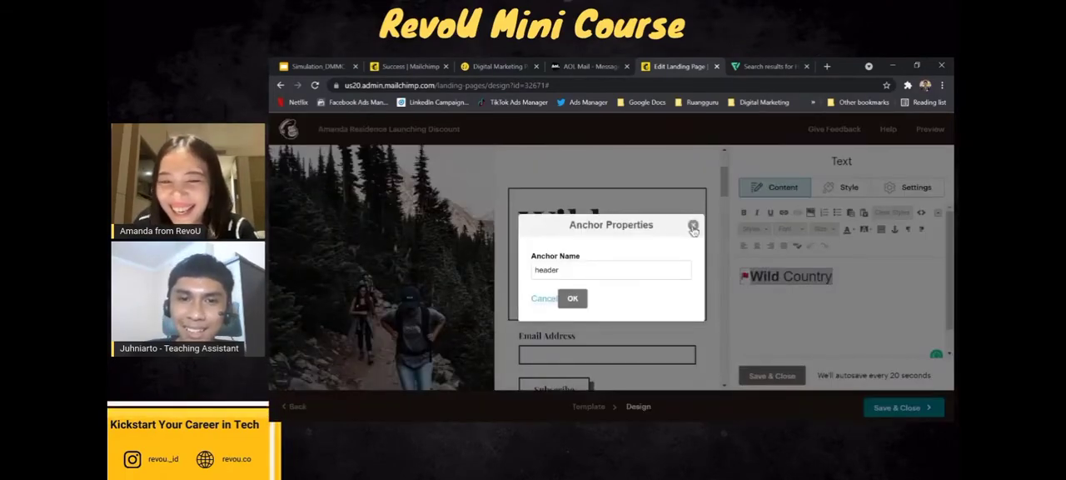
left_click(693, 225)
left_click(777, 278)
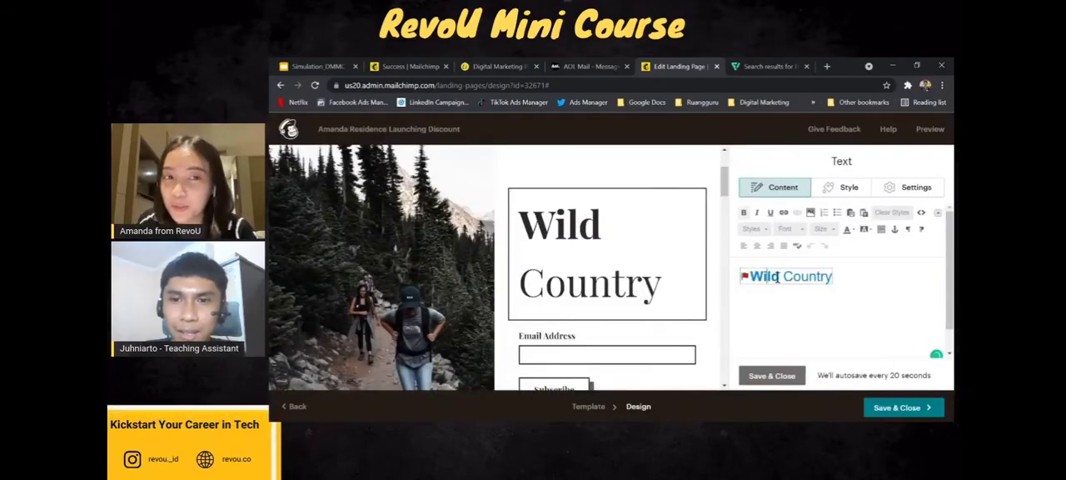
key("BackSpace")
key("BackSpace")
key("BackSpace")
key("BackSpace")
type("Am")
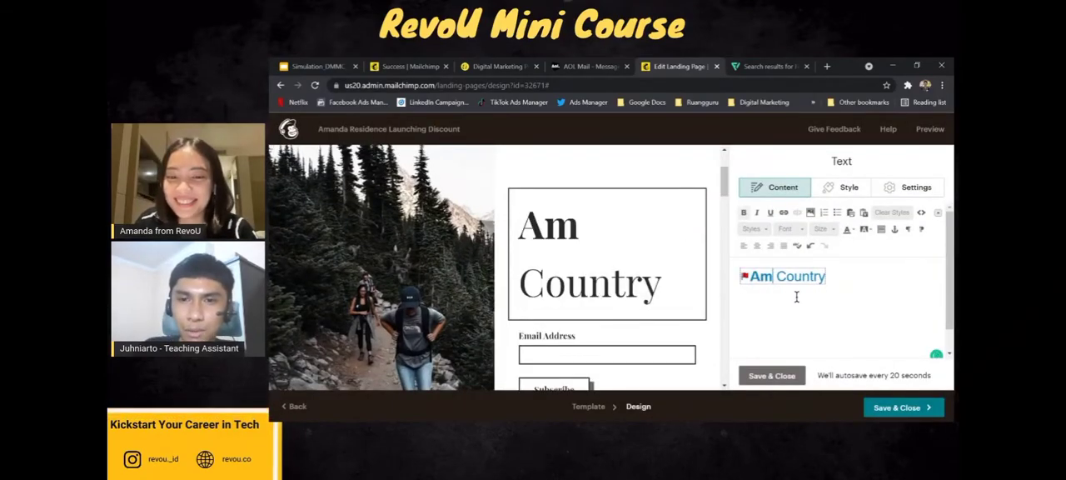
type("anda")
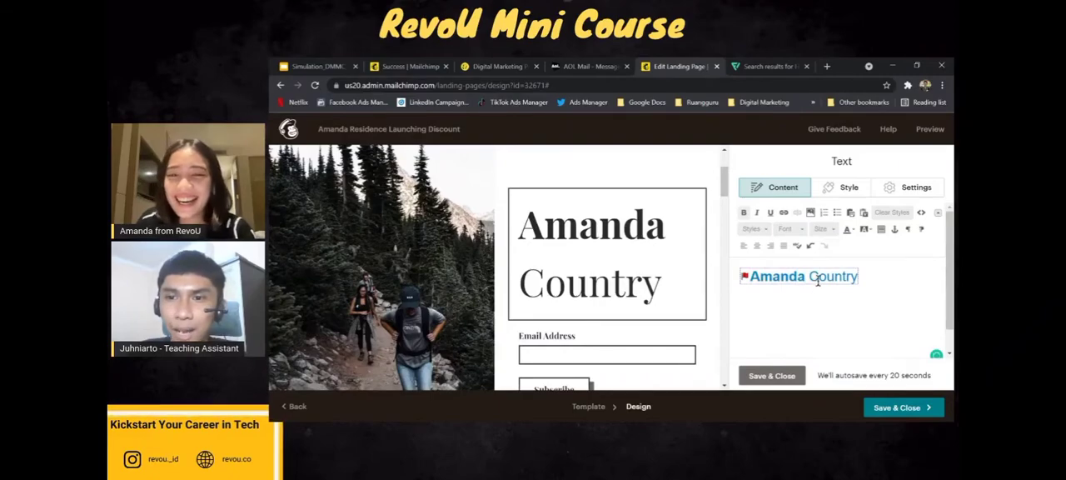
Replace the word "Country" in the main heading with "Residence".
double_click(831, 282)
left_click(693, 225)
left_click(853, 281)
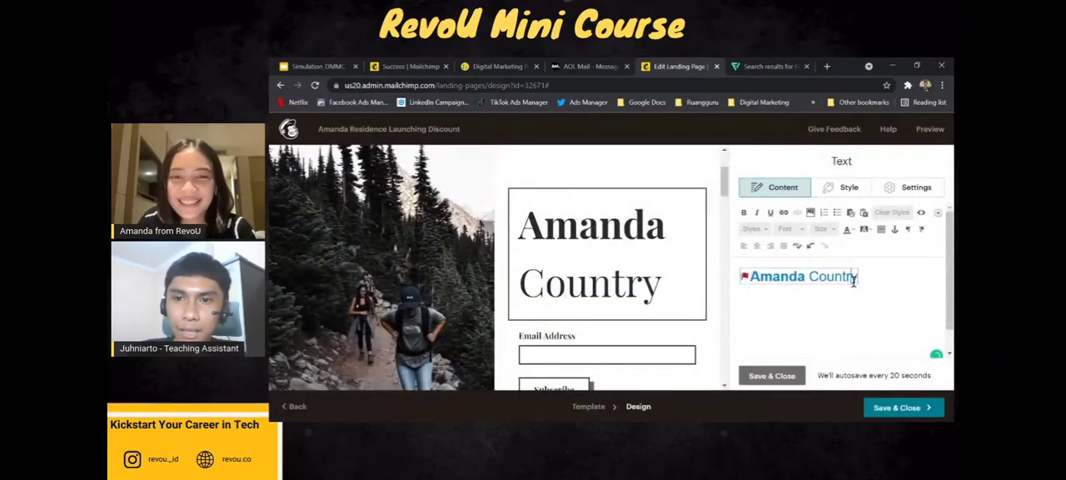
key("shift+Left")
key("shift+Left")
key("shift+Left")
key("shift+Left")
key("shift+Left")
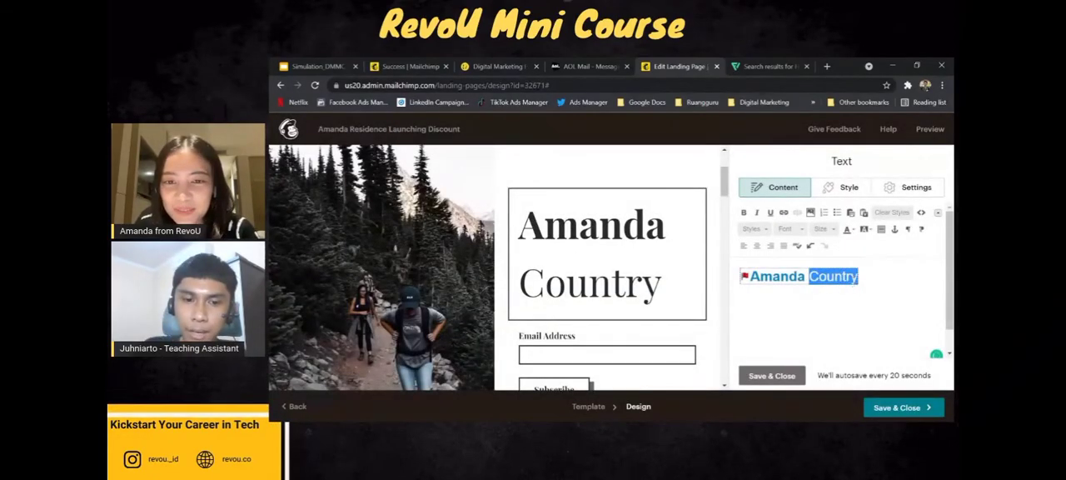
type("Residence")
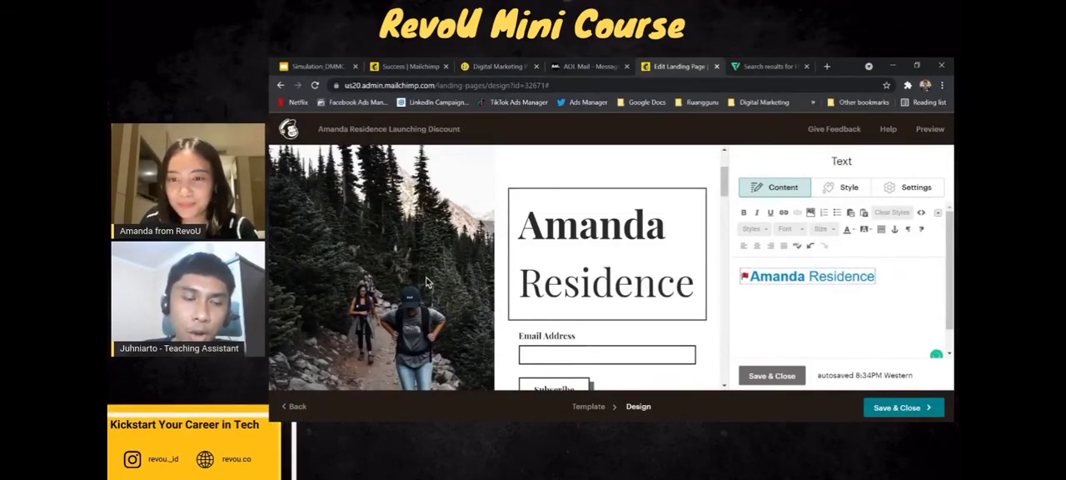
Open the image library for the background picture beside the signup form and start uploading a new file.
scroll(425, 280, "up", 2)
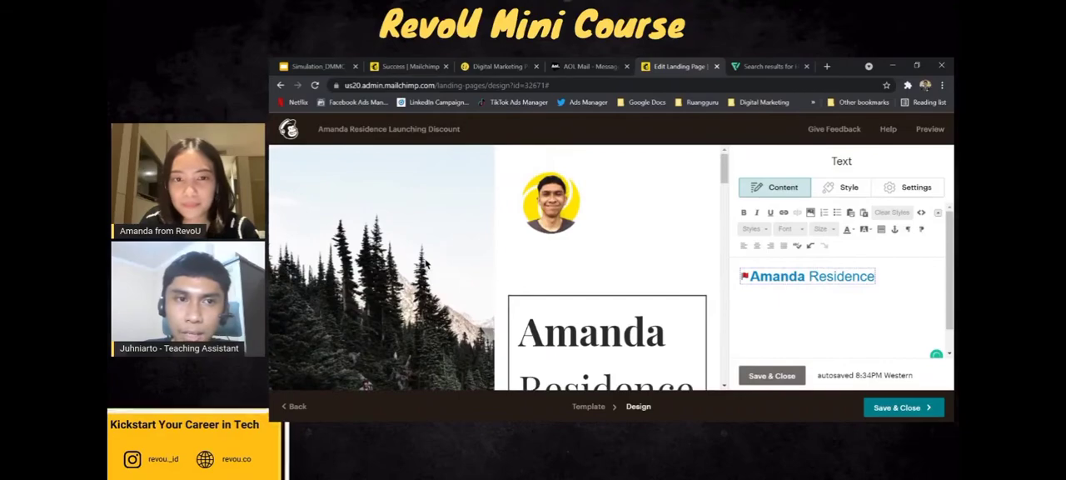
scroll(425, 264, "down", 5)
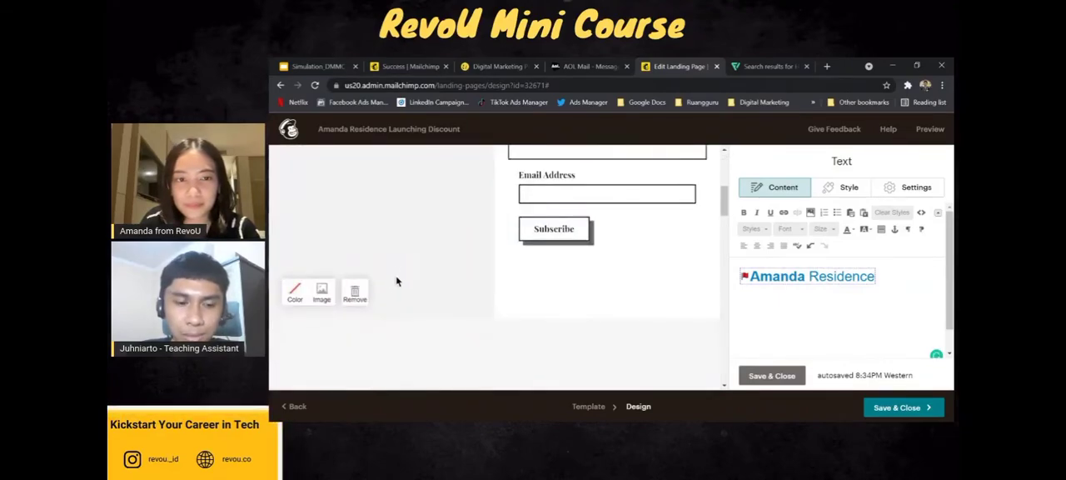
scroll(609, 292, "up", 1)
scroll(600, 245, "down", 2)
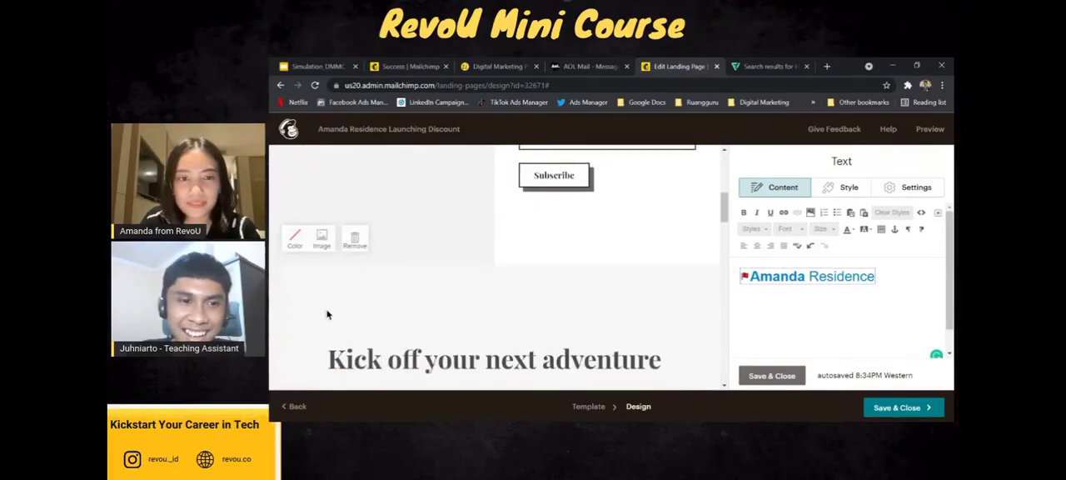
scroll(336, 249, "up", 1)
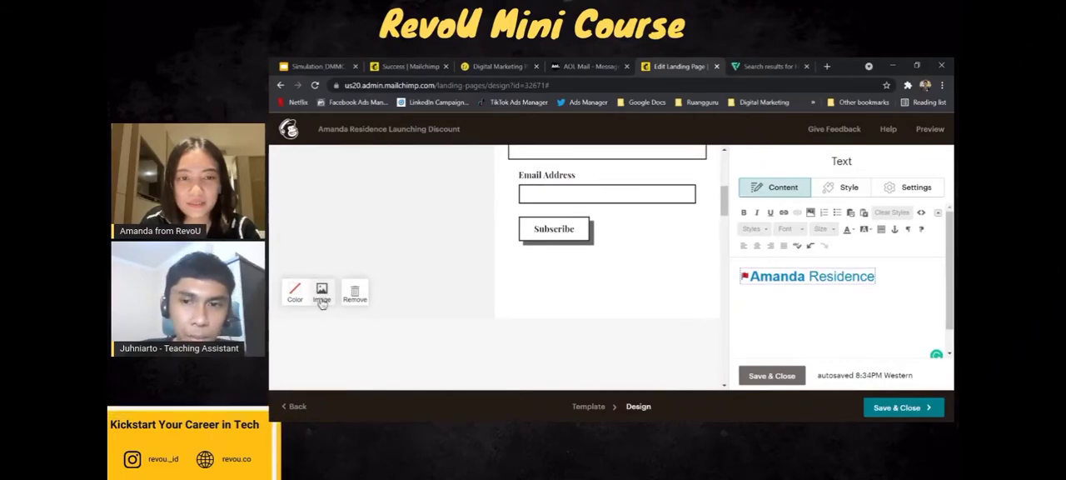
scroll(325, 301, "up", 5)
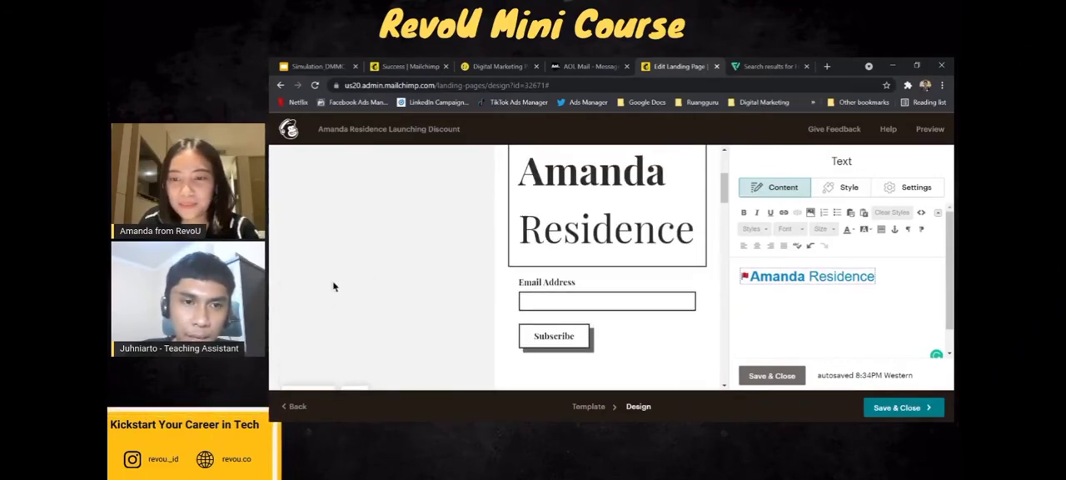
scroll(334, 273, "down", 6)
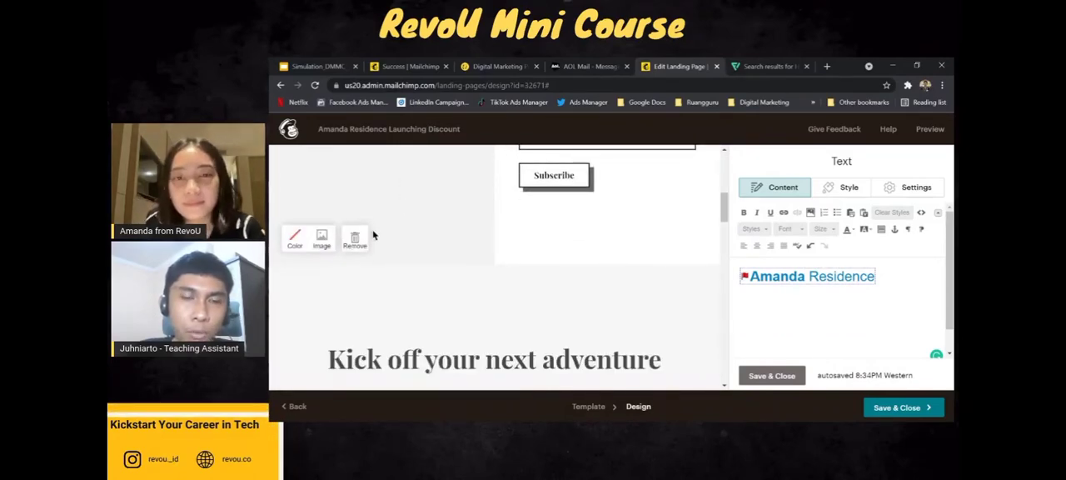
left_click(323, 242)
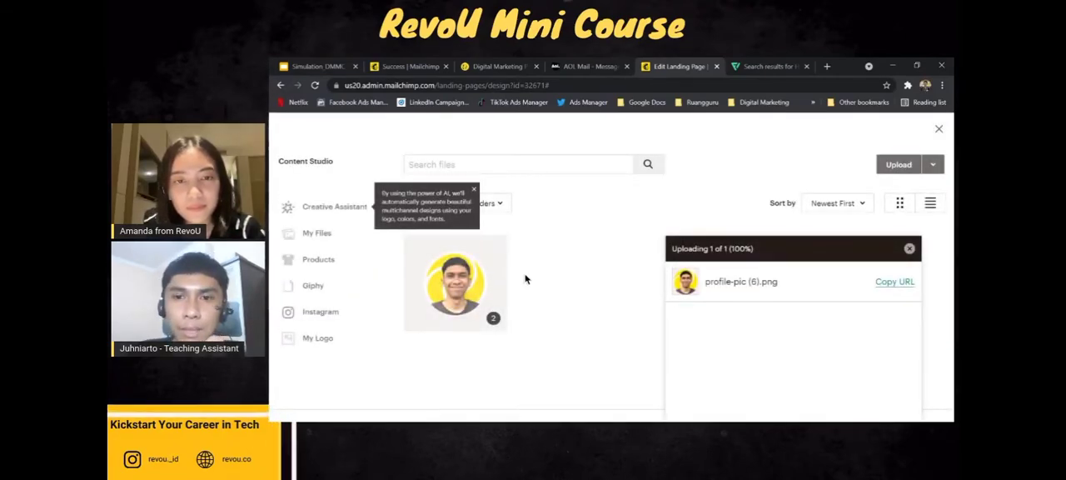
left_click(897, 169)
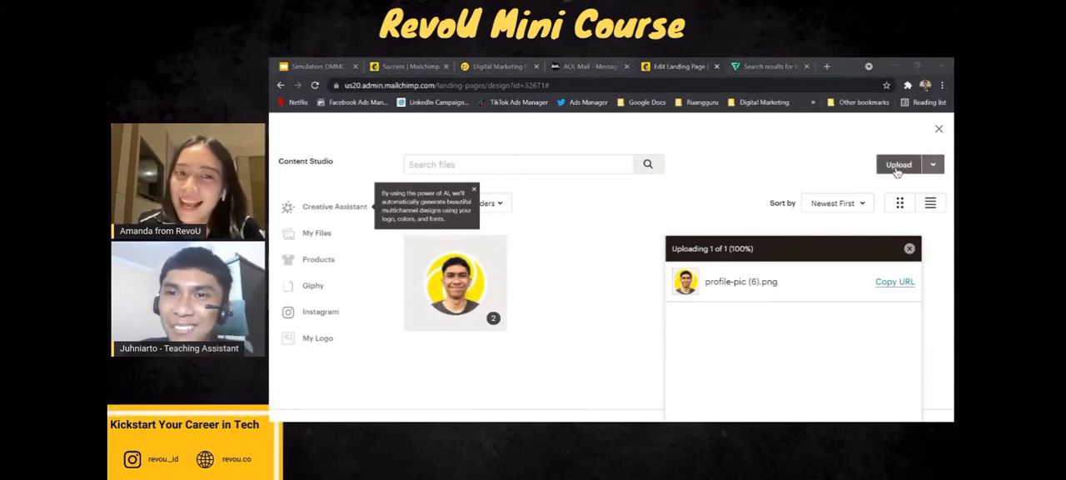
Search Google Images for "perumahan" in a new browser tab.
left_click(827, 68)
type("perumahan")
key("Return")
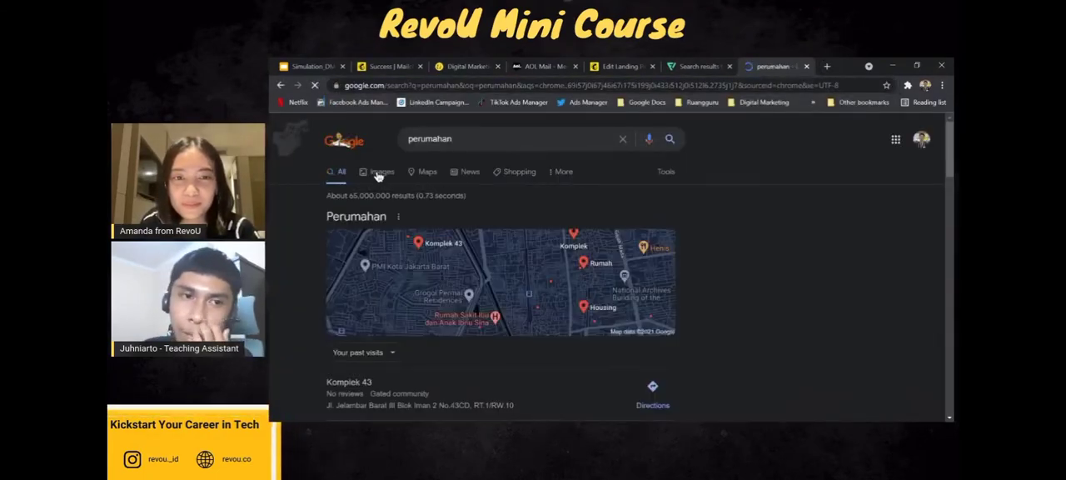
left_click(379, 172)
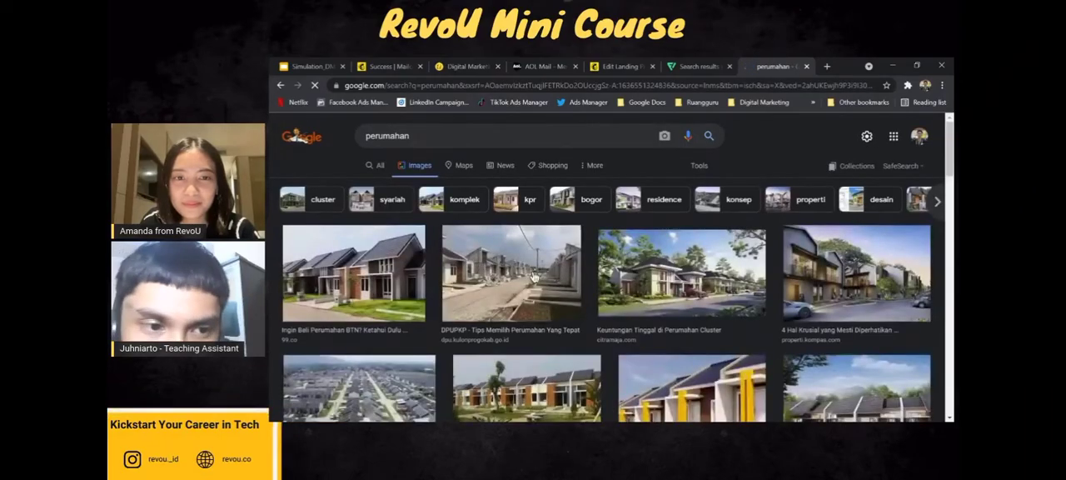
Save the first house picture from the results as perumahan btn.jpg and upload it in Mailchimp as the background beside the signup form.
left_click(408, 290)
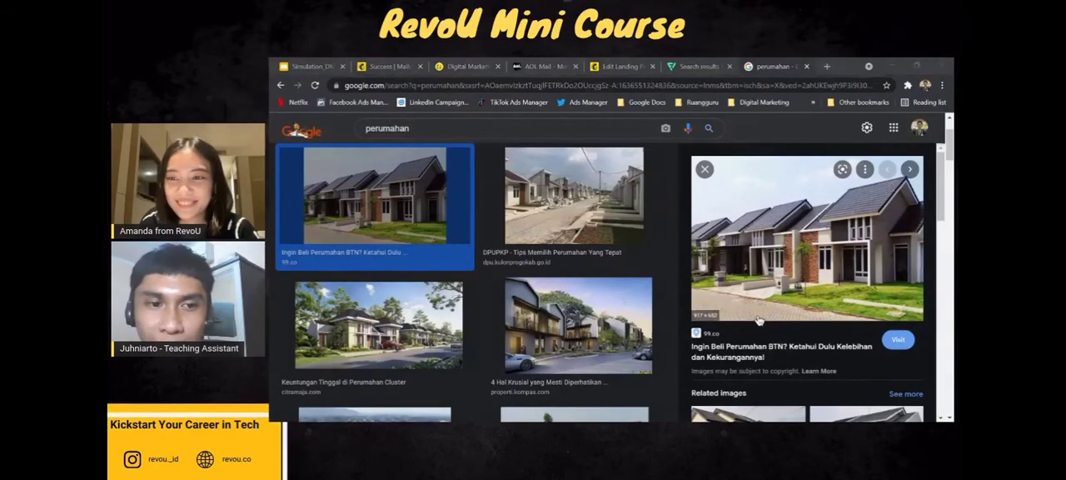
left_click(631, 65)
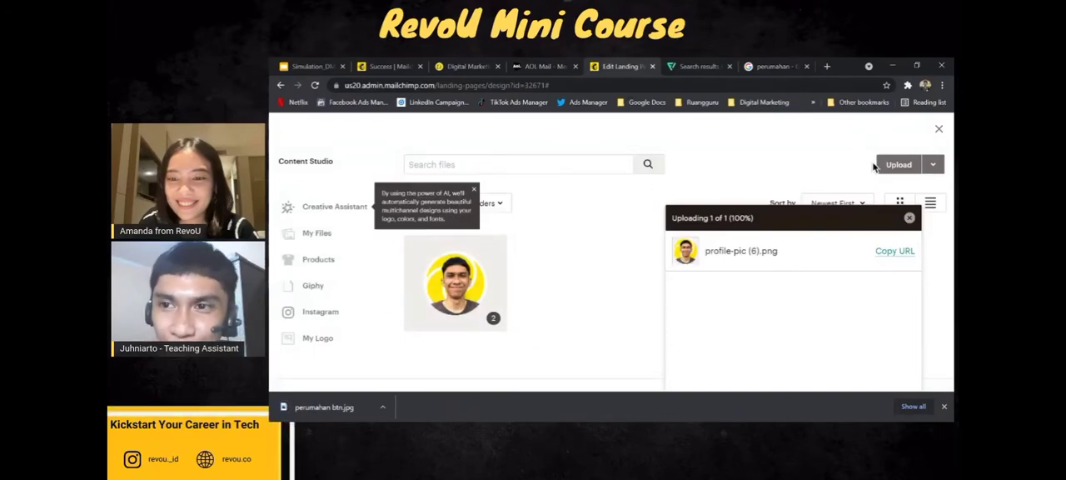
left_click(904, 166)
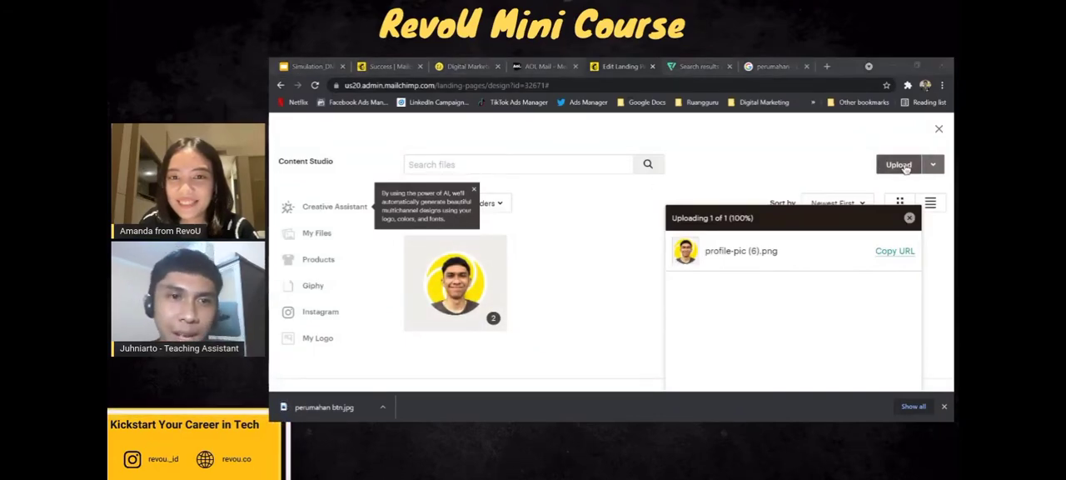
left_click(745, 255)
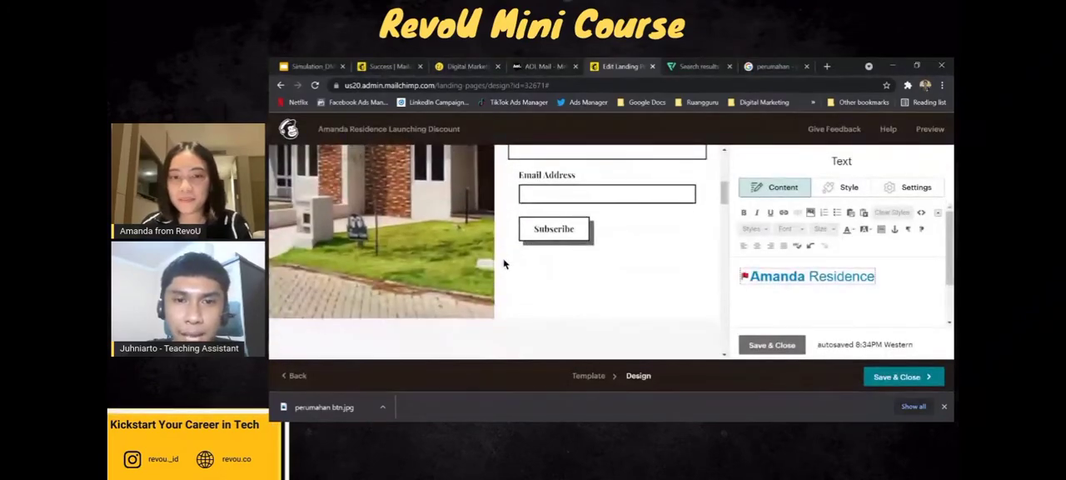
Close the browser's download bar and look over the signup section and the "Kick off your next adventure" text block.
scroll(505, 262, "down", 3)
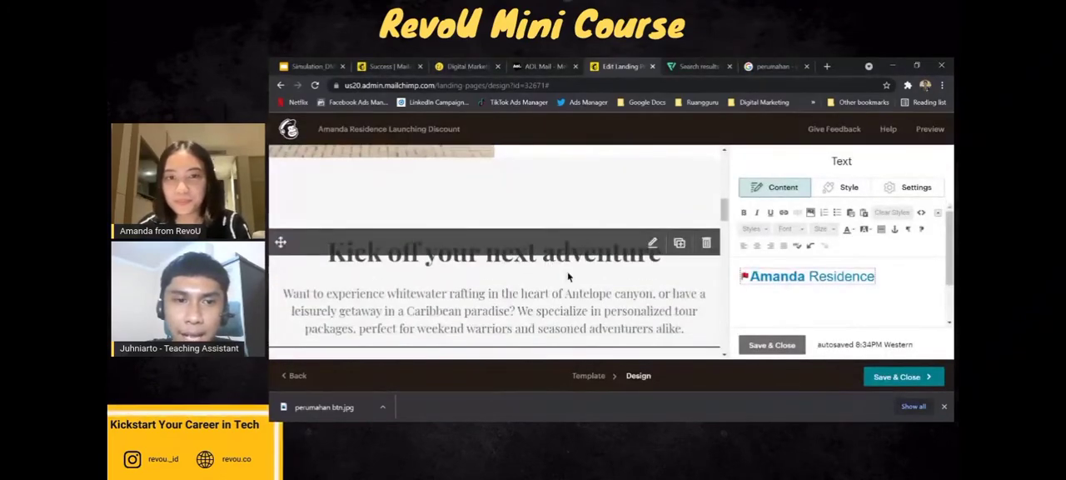
left_click(944, 406)
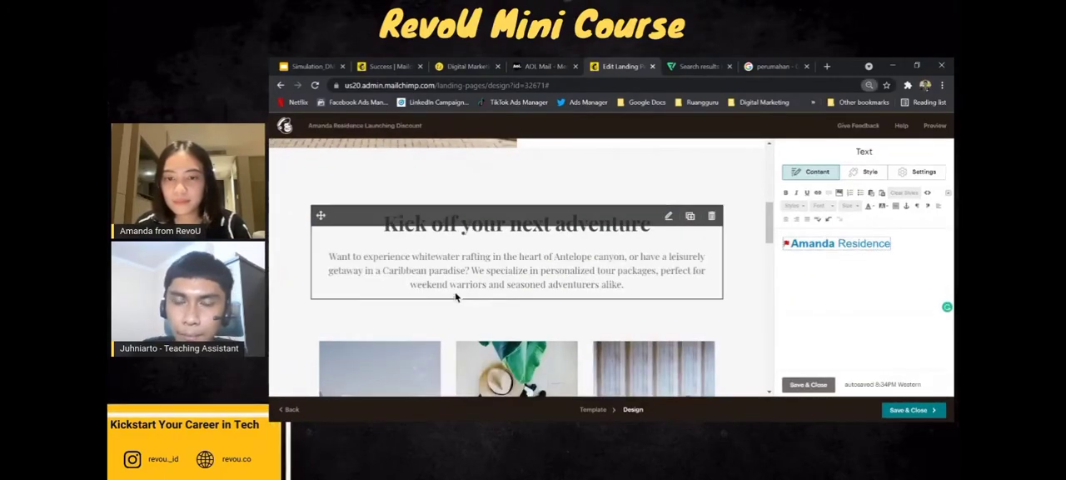
scroll(466, 295, "up", 5)
scroll(578, 275, "down", 2)
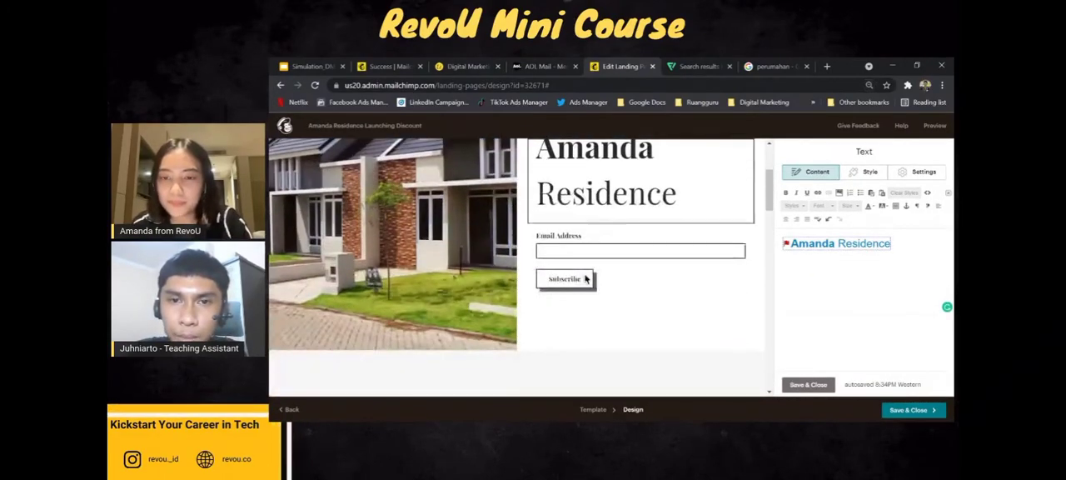